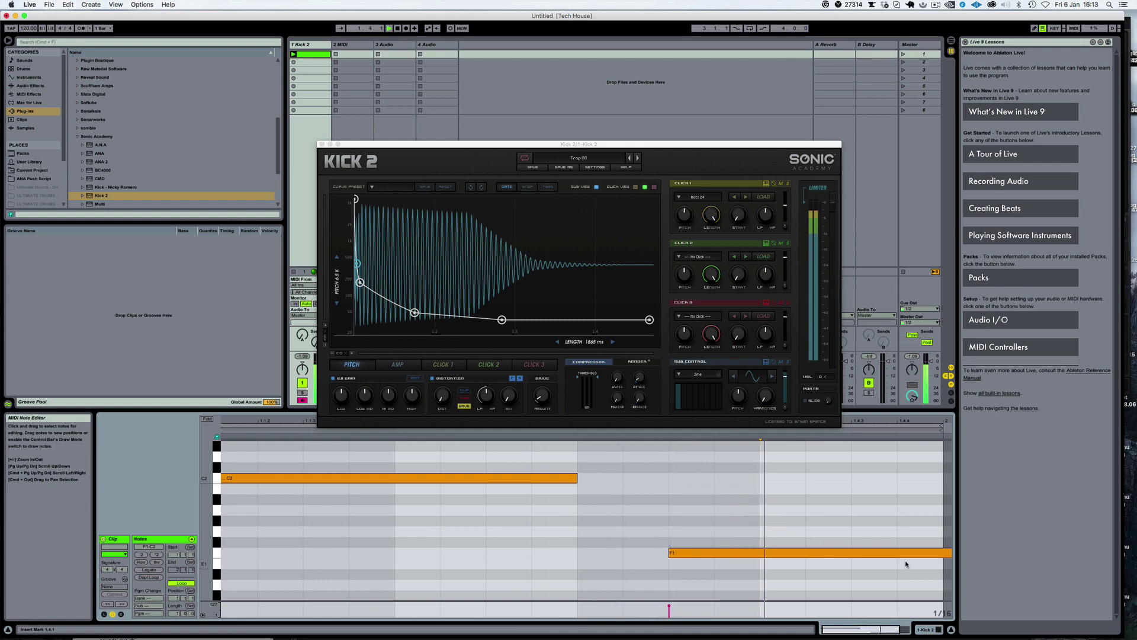
Shorten the F1 note so it ends at the start of bar 2, and play the clip
scroll(807, 536, right, 3)
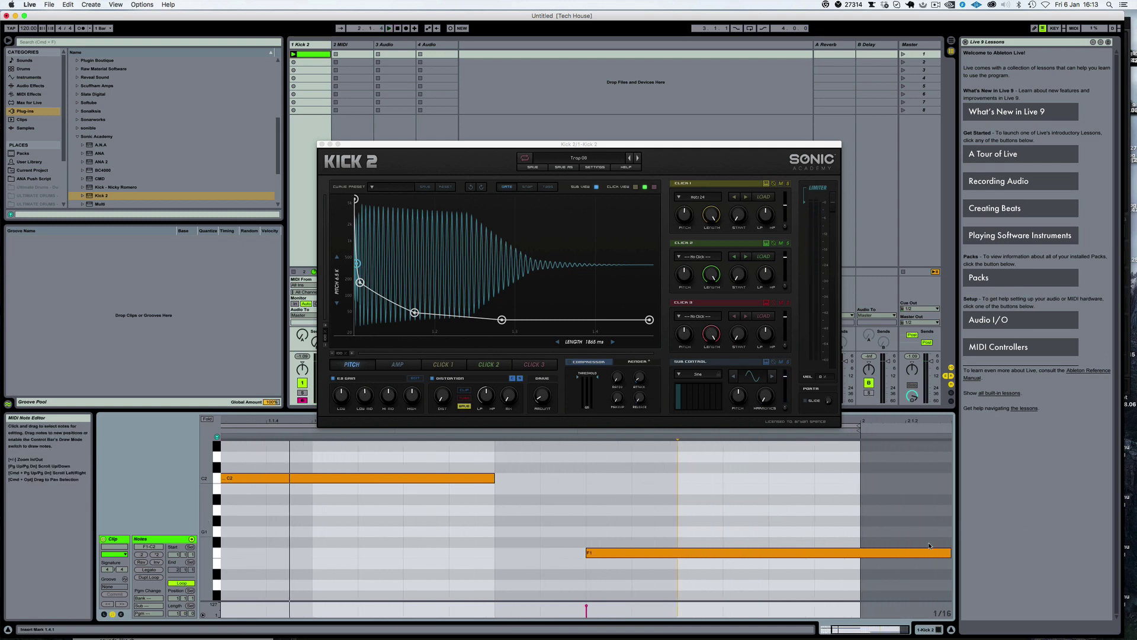
drag(950, 555, 853, 555)
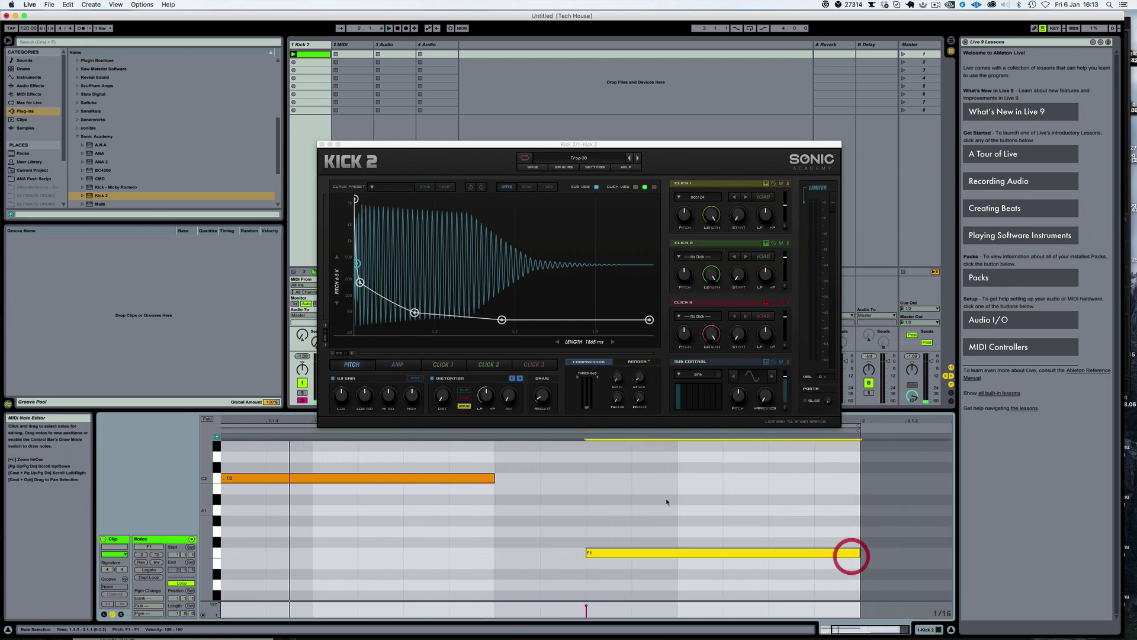
scroll(623, 489, left, 3)
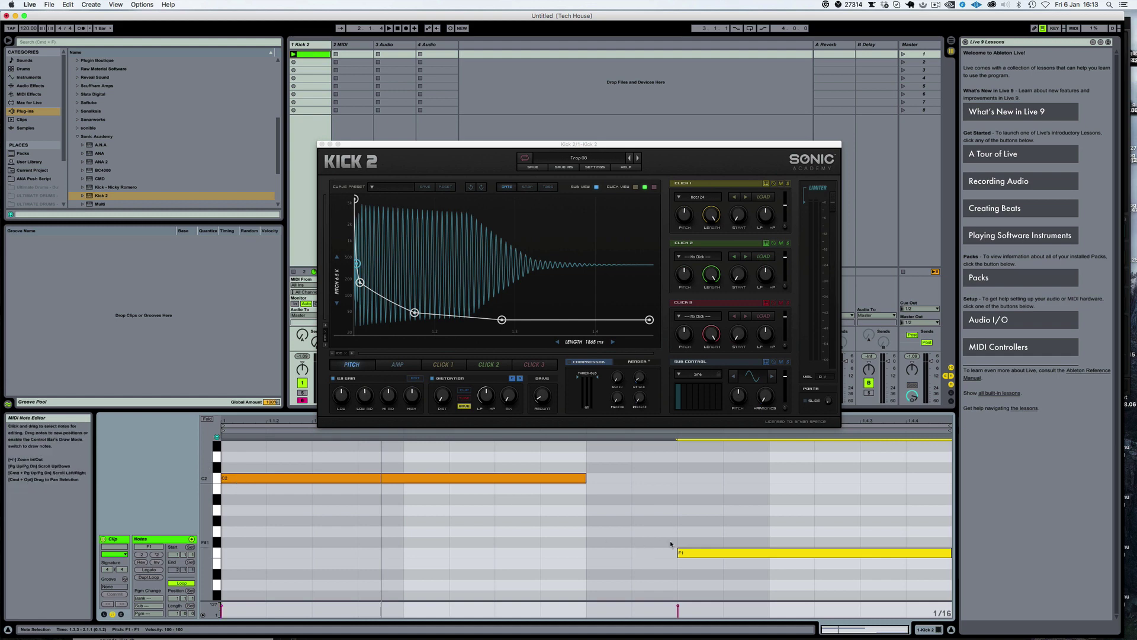
key(space)
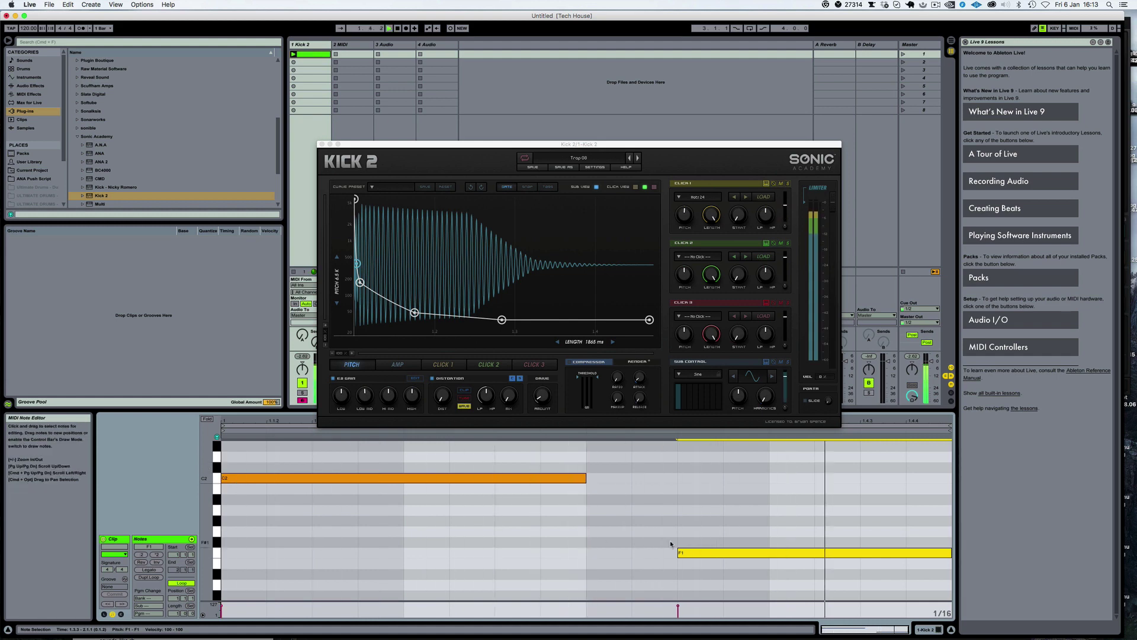
Browse through the Kick 2 presets and load Trap 01
click(630, 157)
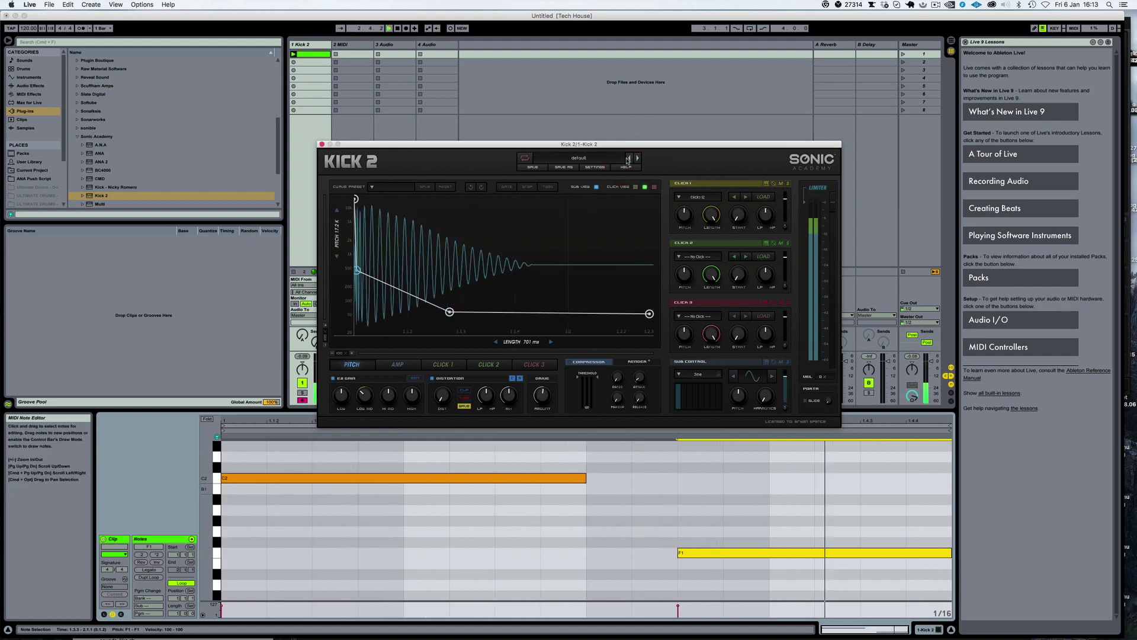
click(630, 158)
click(630, 158)
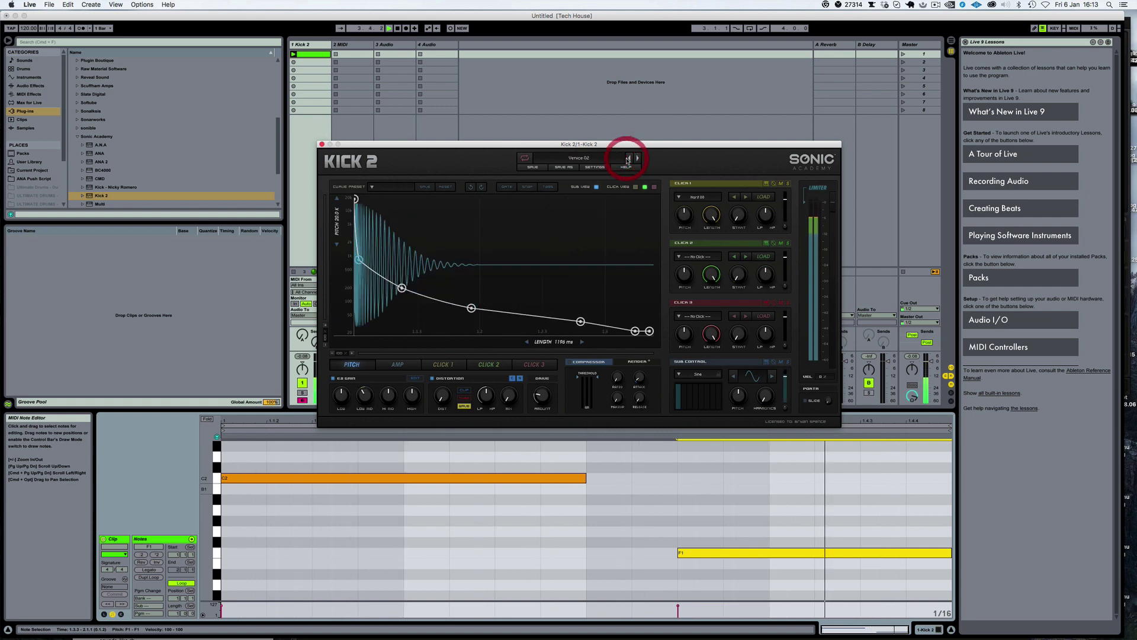
click(638, 159)
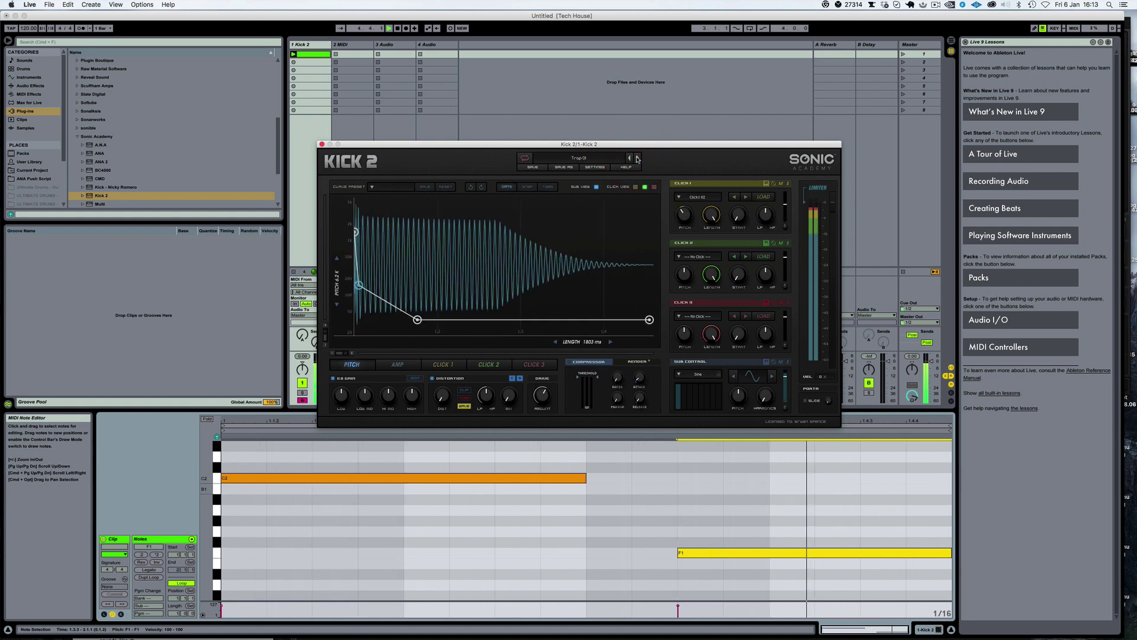
Transpose both MIDI notes up one octave to C3 and F2
drag(723, 480, 360, 626)
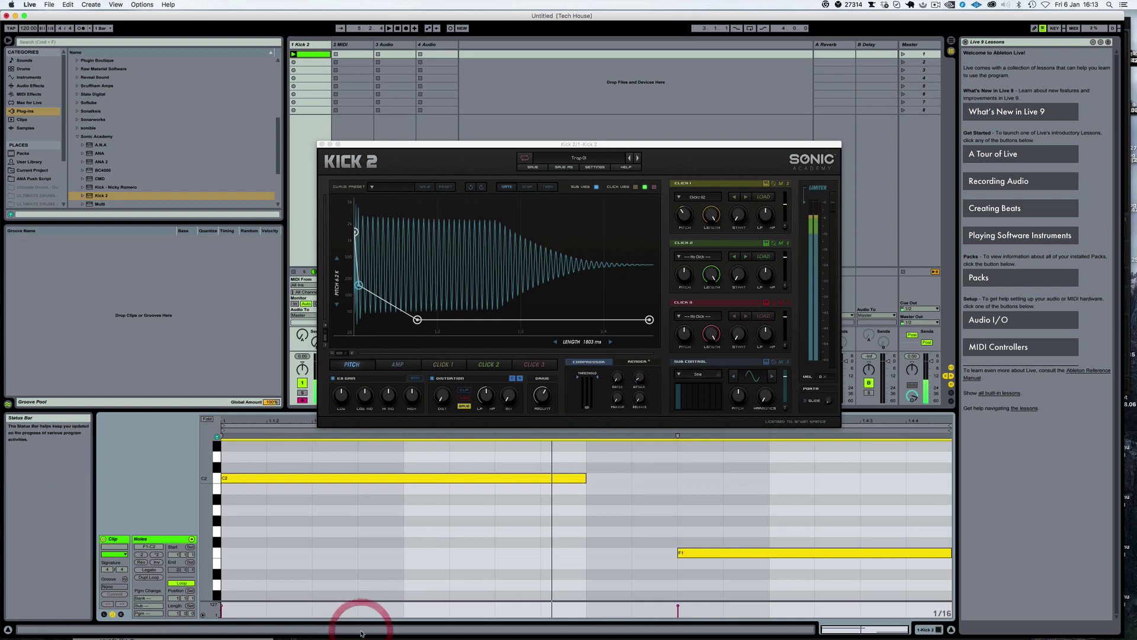
key(shift+Up)
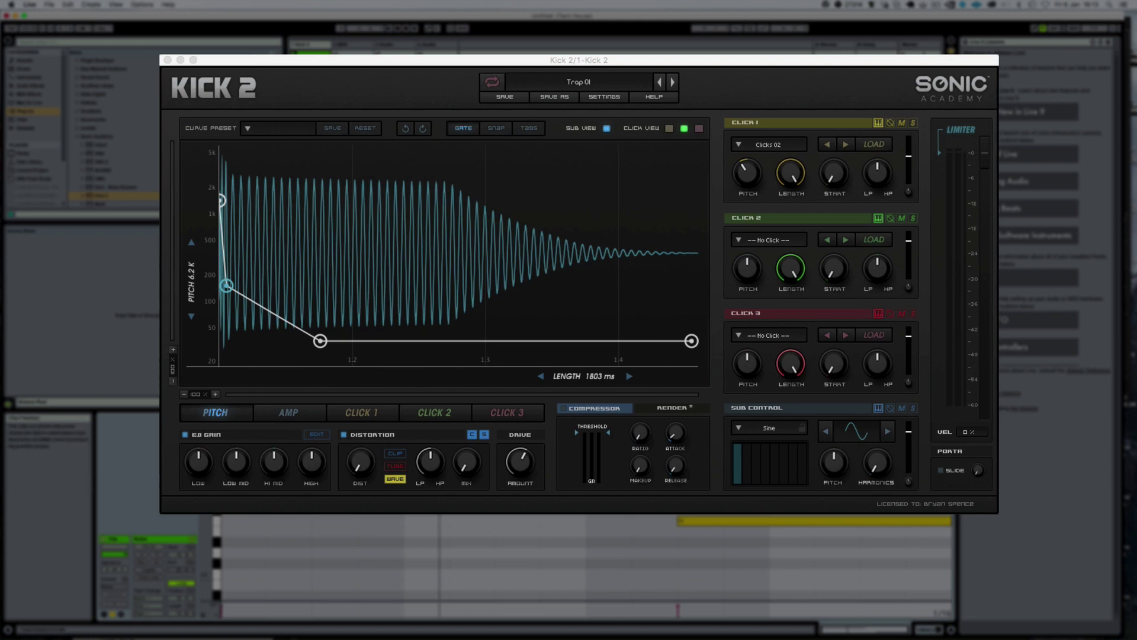
Adjust the Porta slide time, trying settings such as about 492 ms
drag(980, 474, 981, 467)
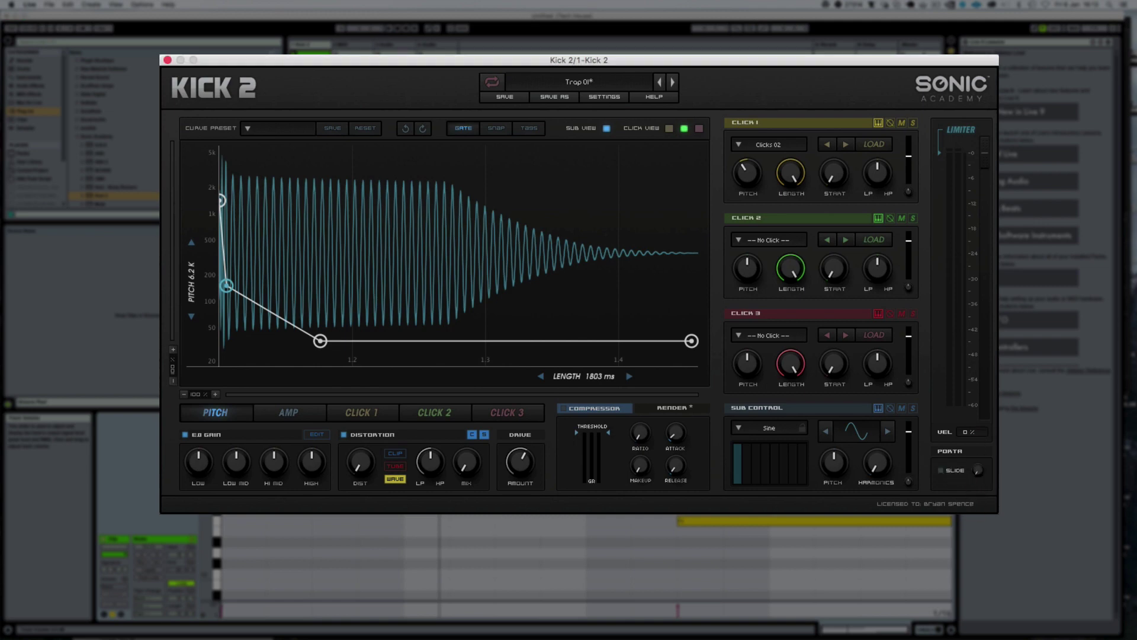
drag(978, 470, 976, 426)
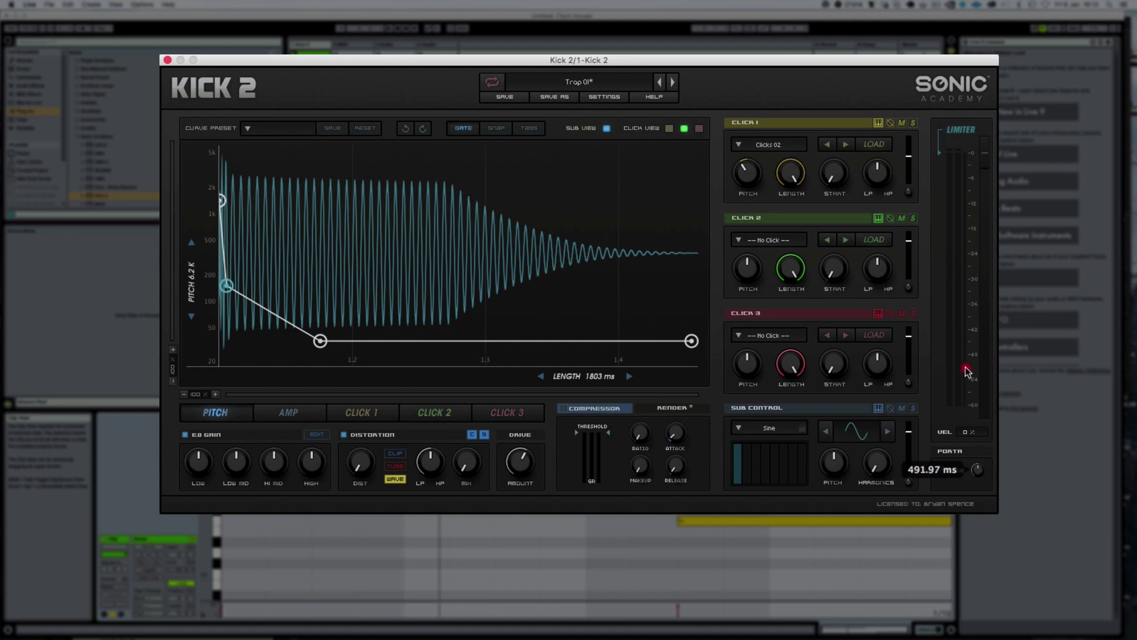
drag(966, 377, 965, 363)
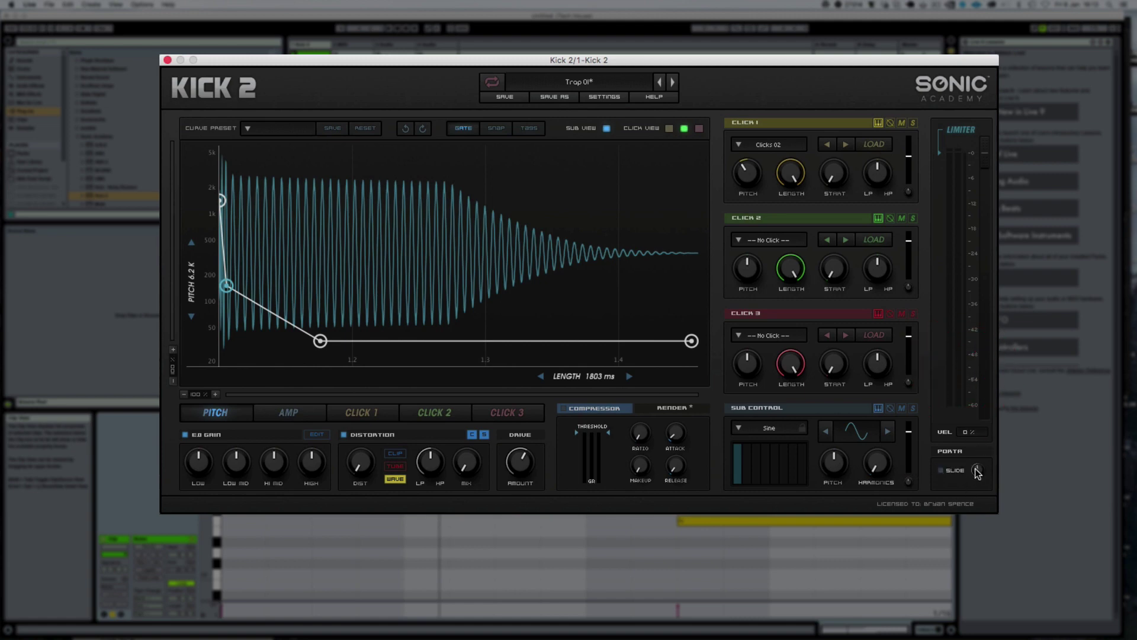
drag(977, 470, 979, 474)
drag(977, 473, 971, 408)
drag(977, 470, 977, 479)
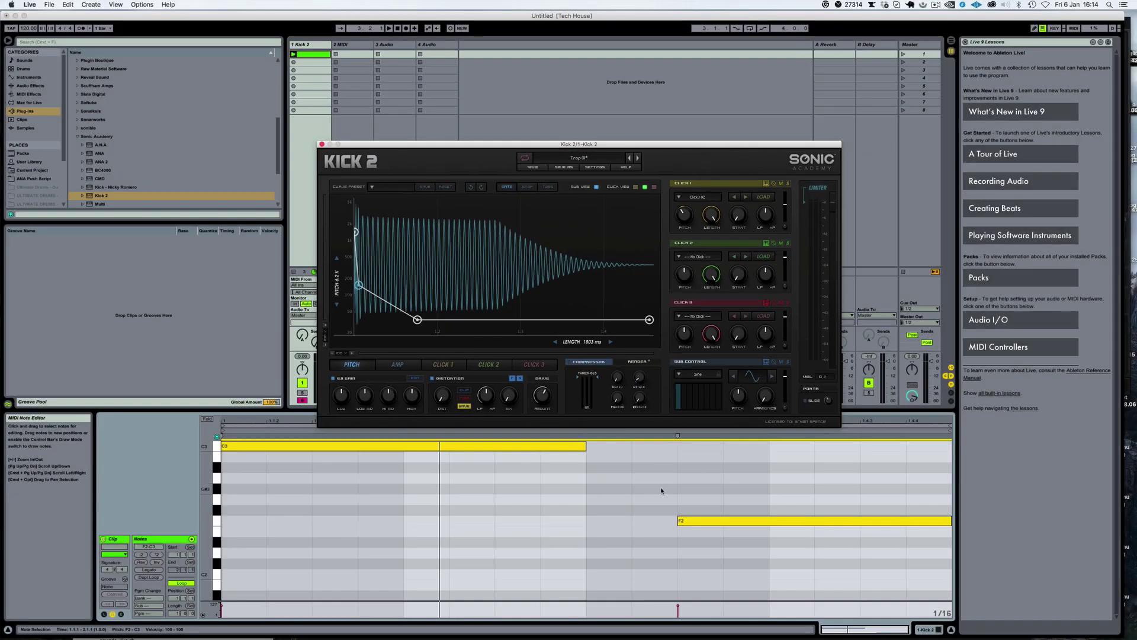
Deselect the notes, play the clip, and turn on the Porta Slide option
click(617, 498)
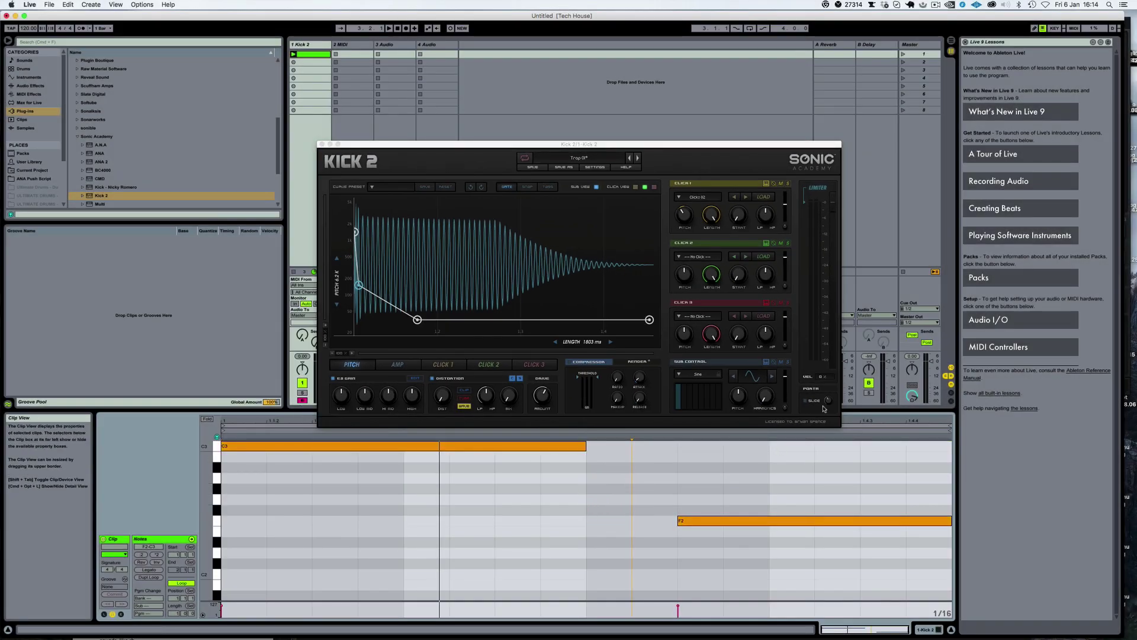
key(space)
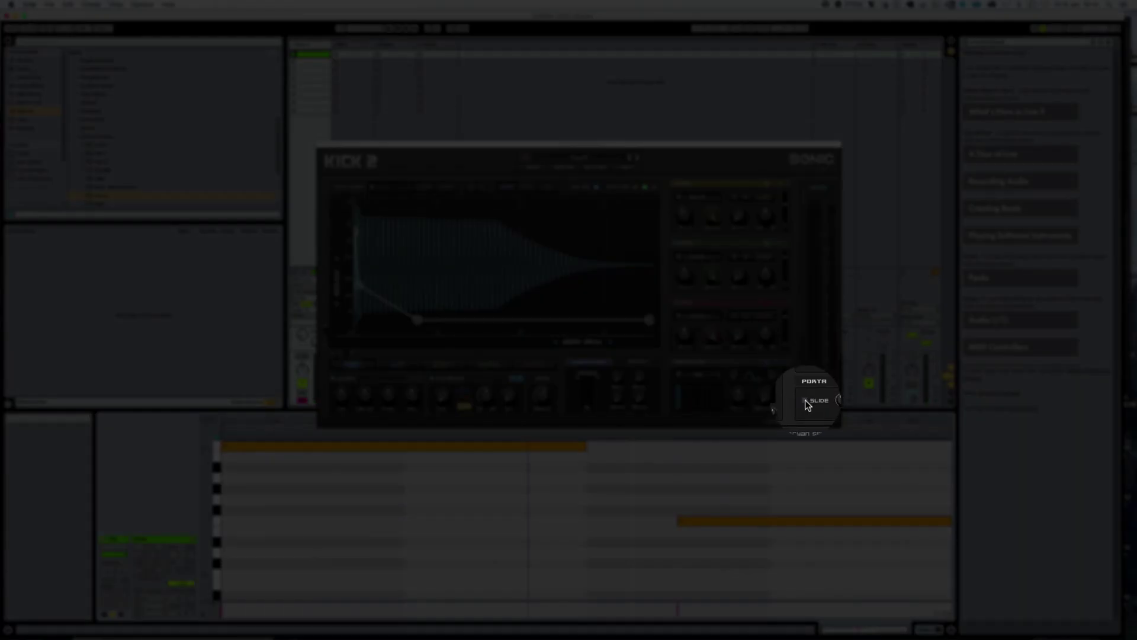
click(805, 401)
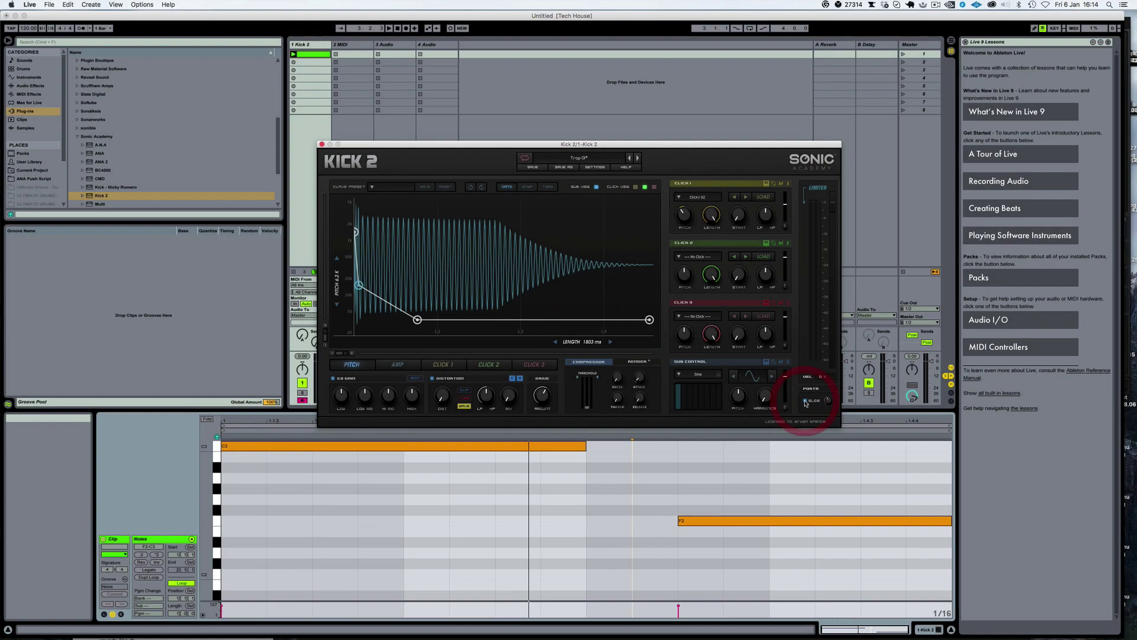
Rework the C3 note at the clip start and extend it again to beat 1.3
click(320, 482)
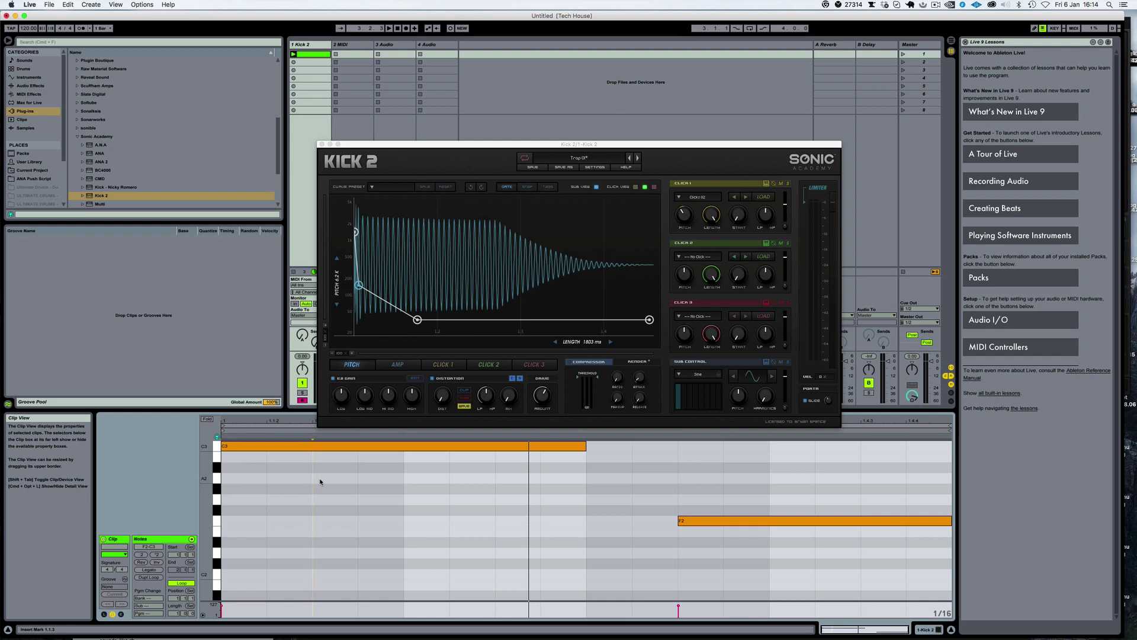
click(229, 447)
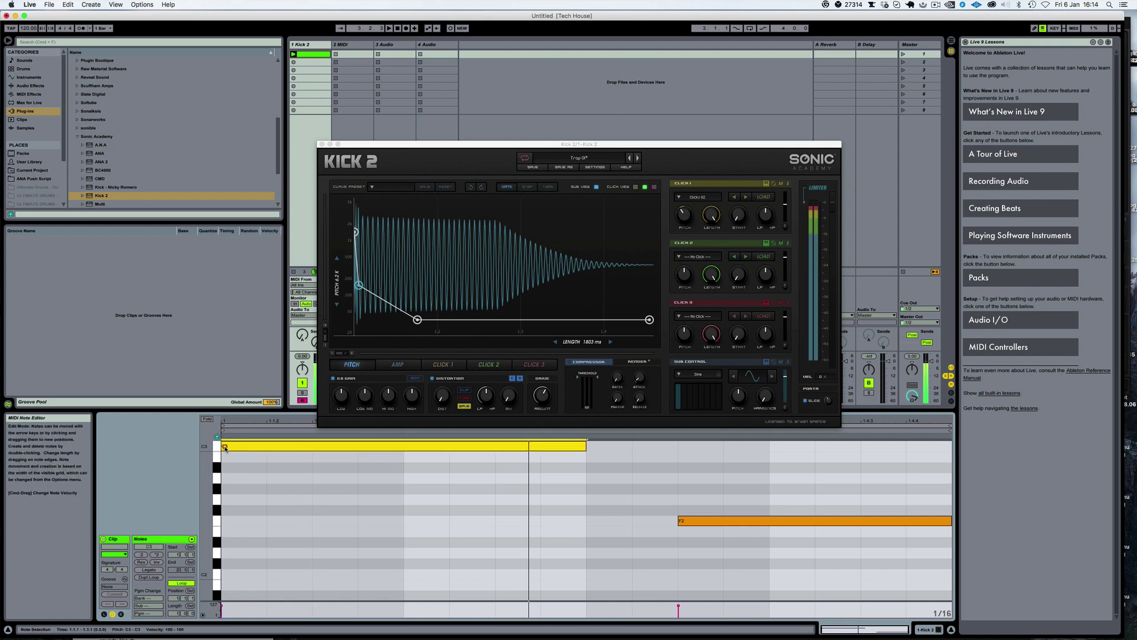
key(super+z)
click(225, 447)
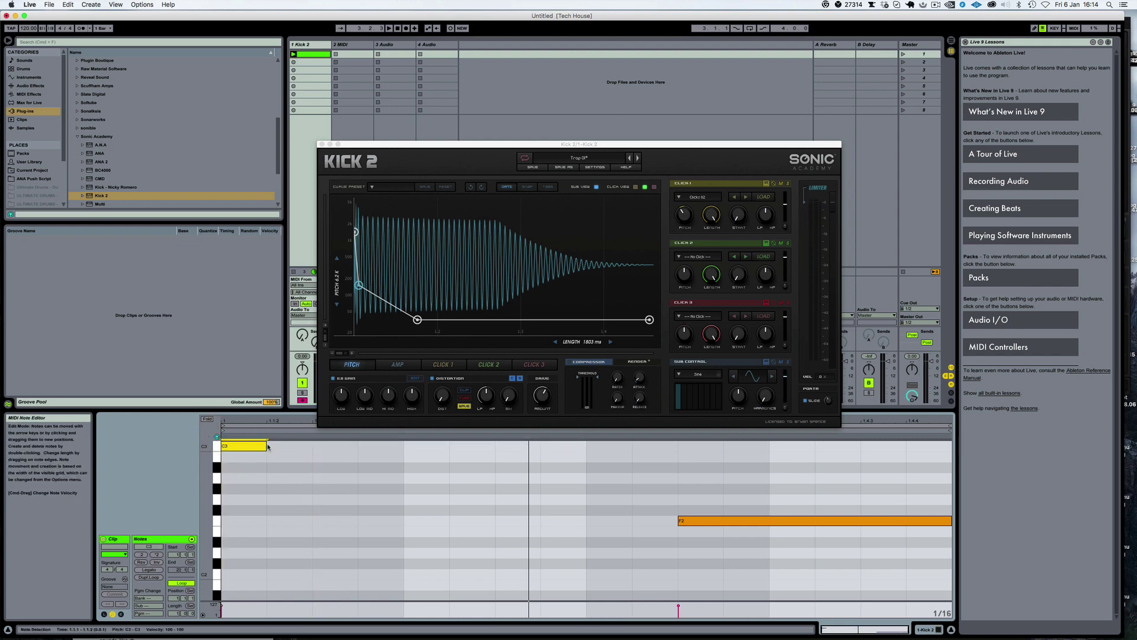
drag(267, 447, 587, 447)
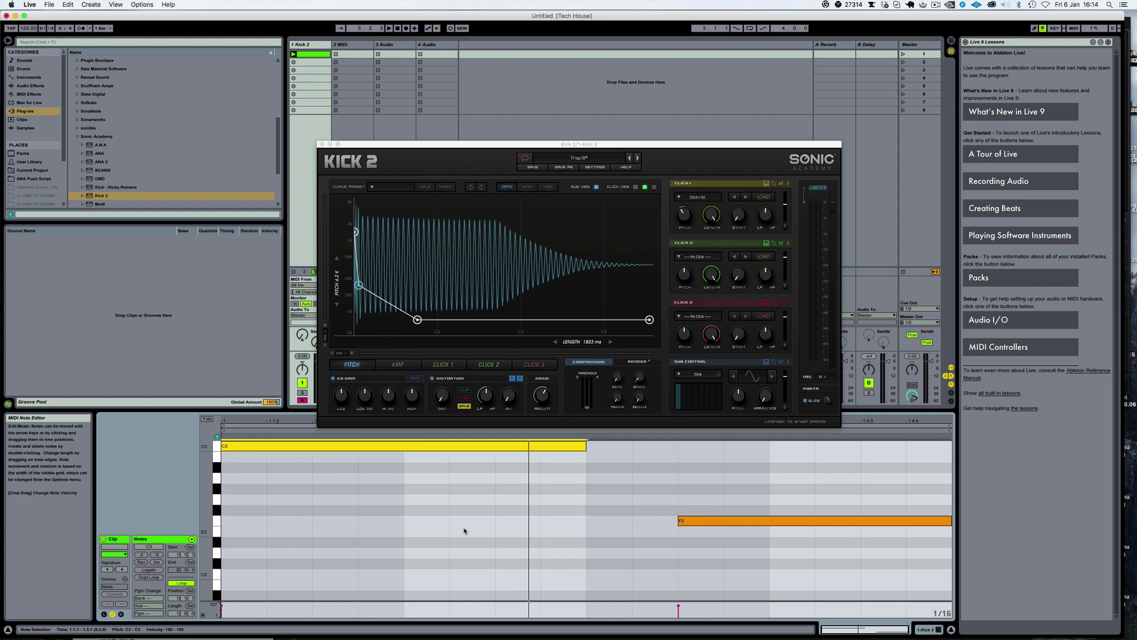
Audition the C3 and F2 piano keys, and raise the Porta slide time to about 681 ms
click(216, 450)
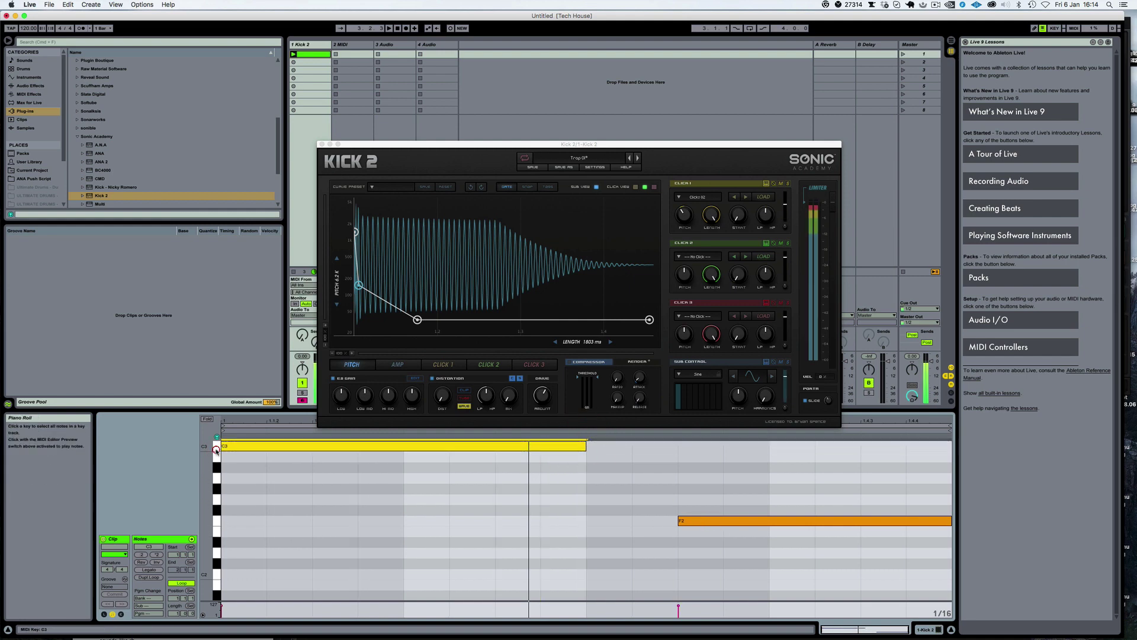
click(215, 523)
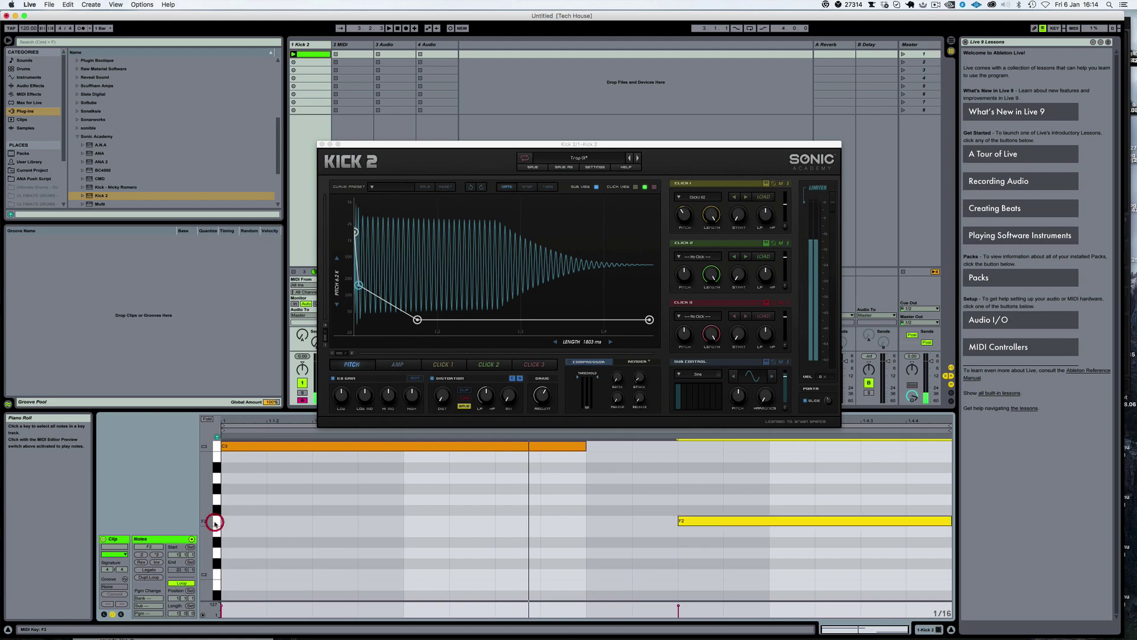
click(834, 401)
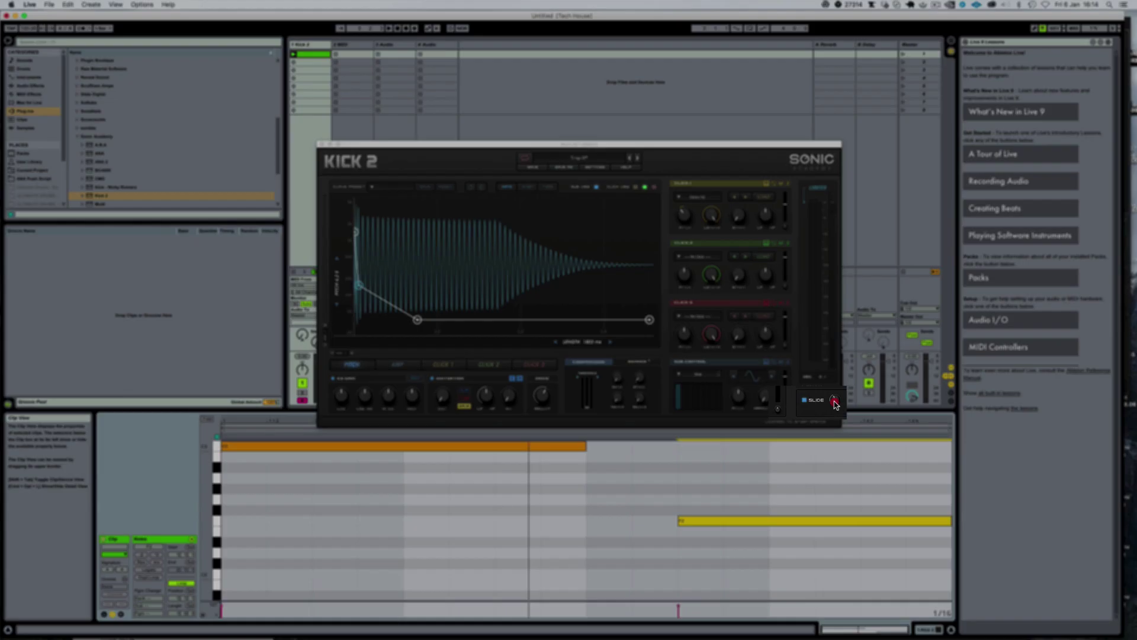
drag(835, 404, 840, 410)
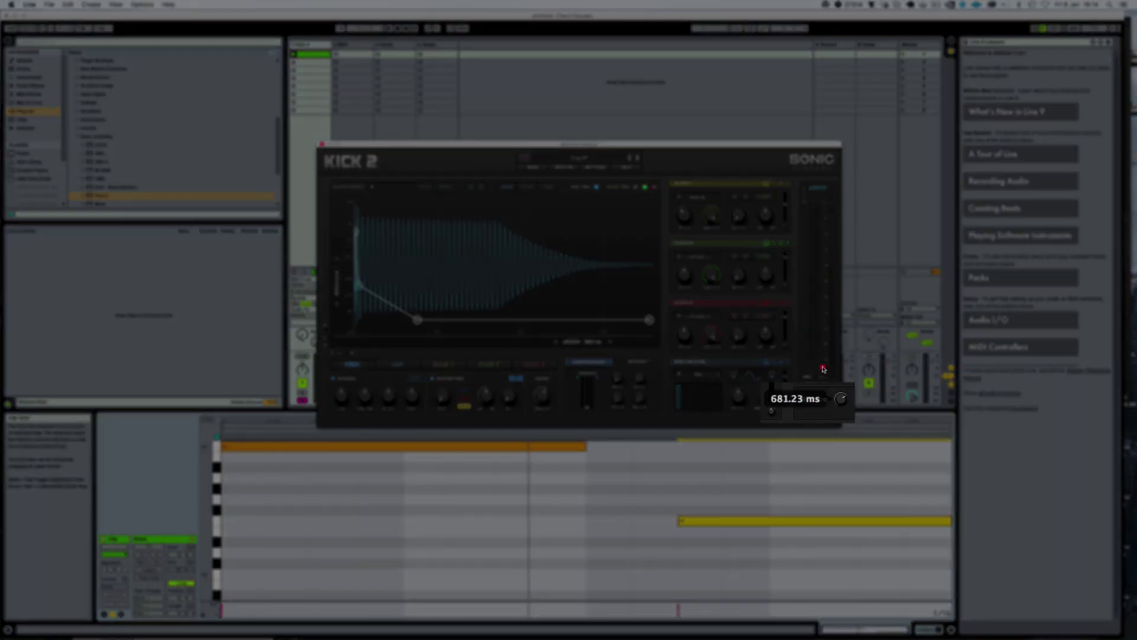
drag(840, 410, 821, 386)
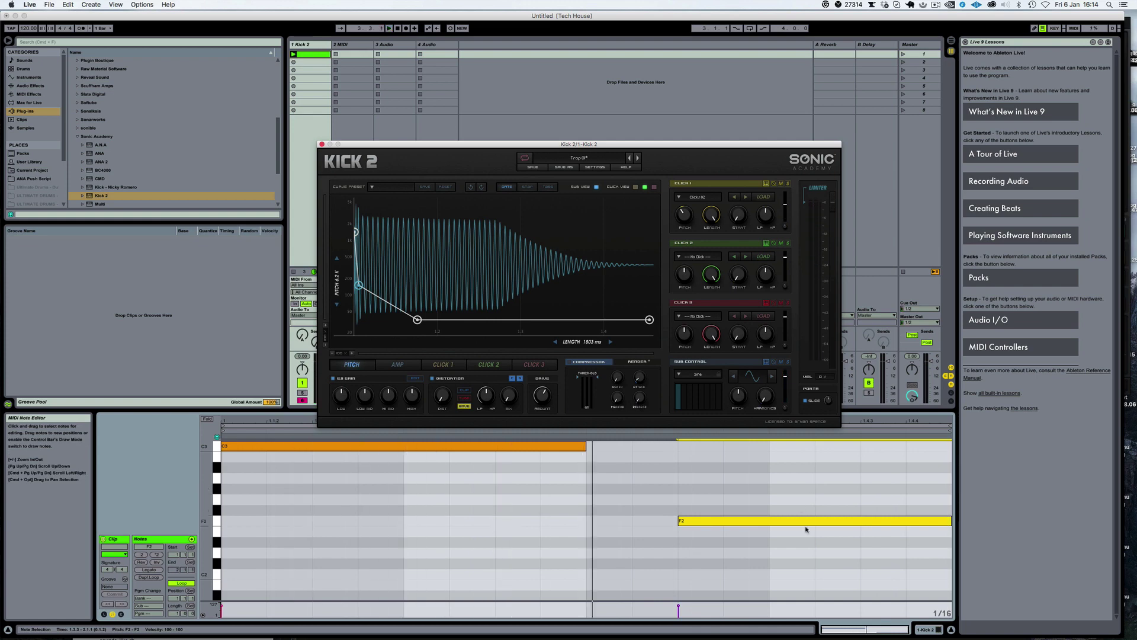
Transpose both MIDI notes down one octave to C2 and F1
drag(802, 555, 473, 424)
key(shift+Down)
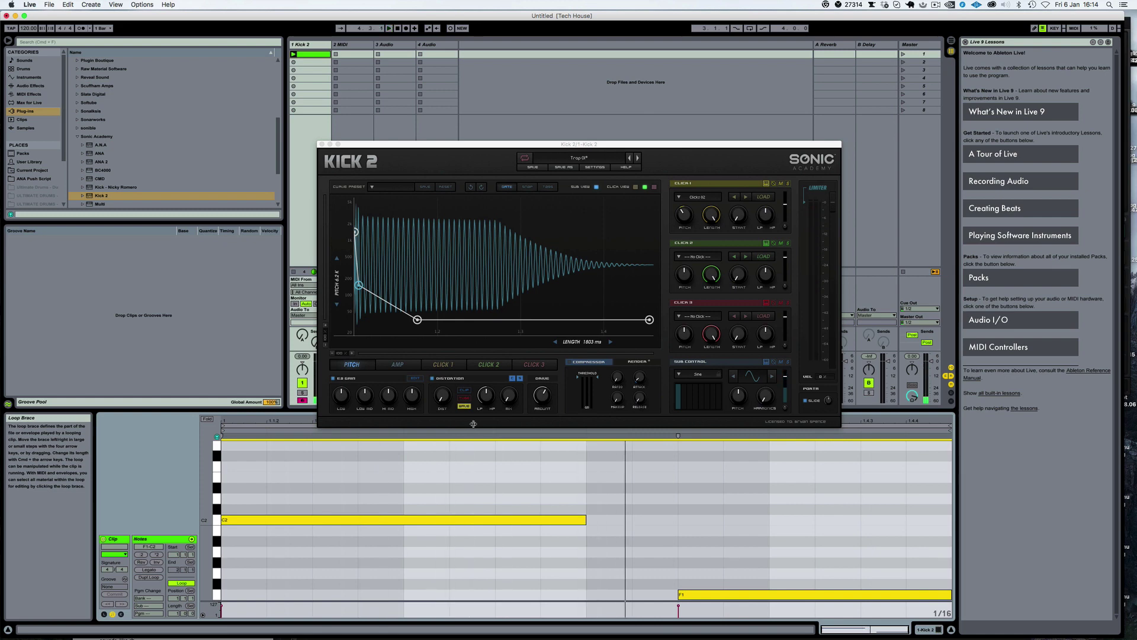
click(638, 478)
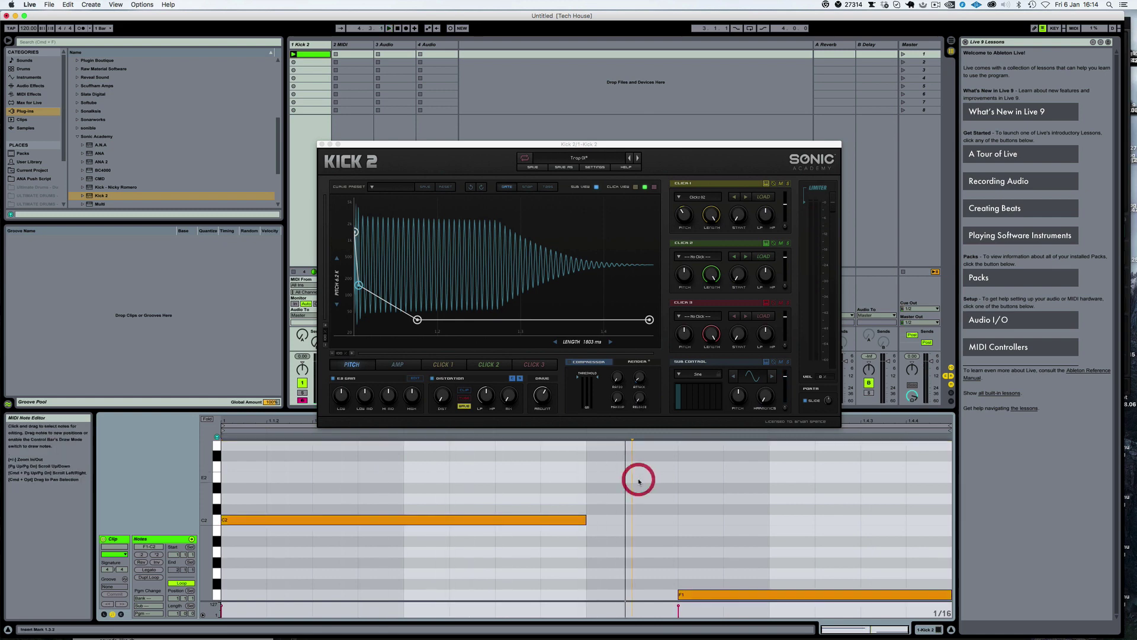
scroll(638, 478, down, 5)
scroll(638, 478, up, 2)
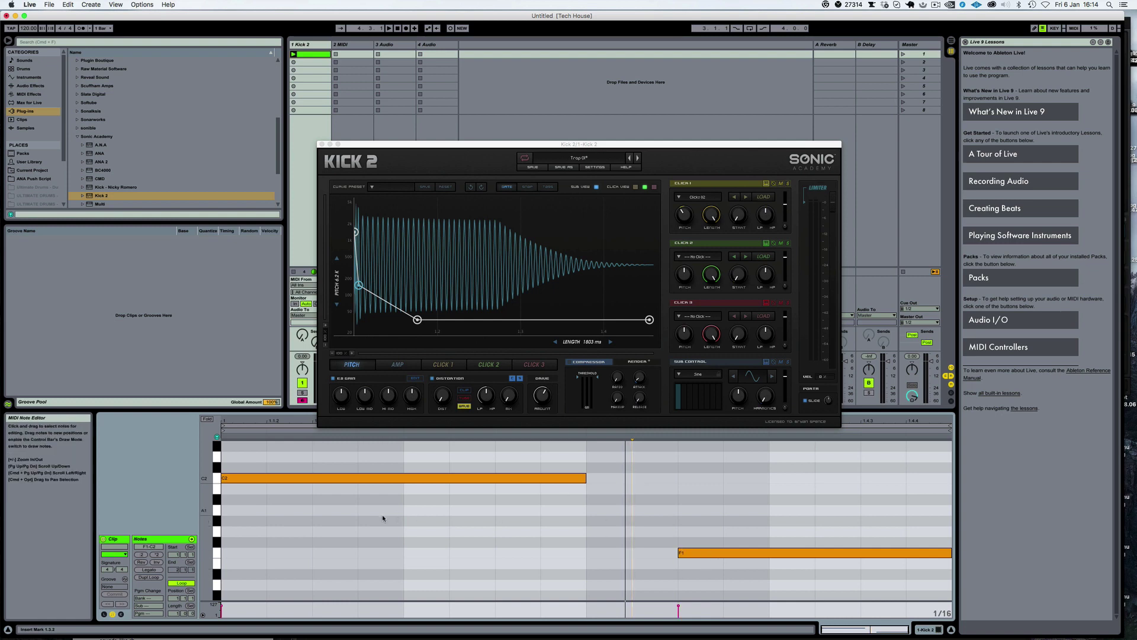
Audition the C2 and F1 piano keys to hear the slide between the two pitches
click(216, 480)
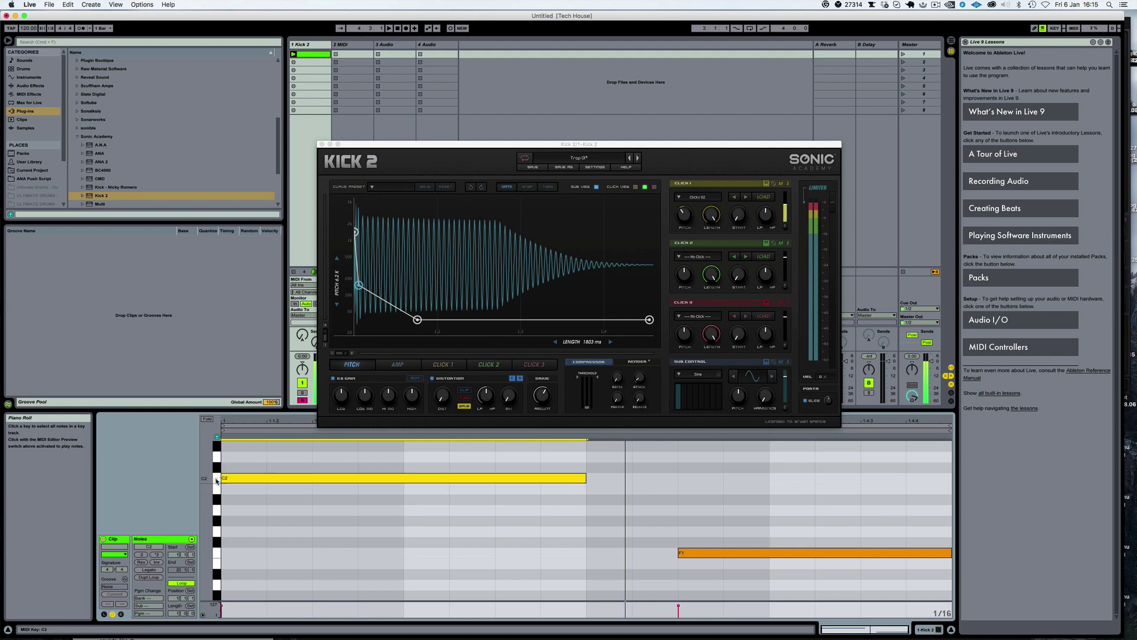
click(216, 480)
click(217, 478)
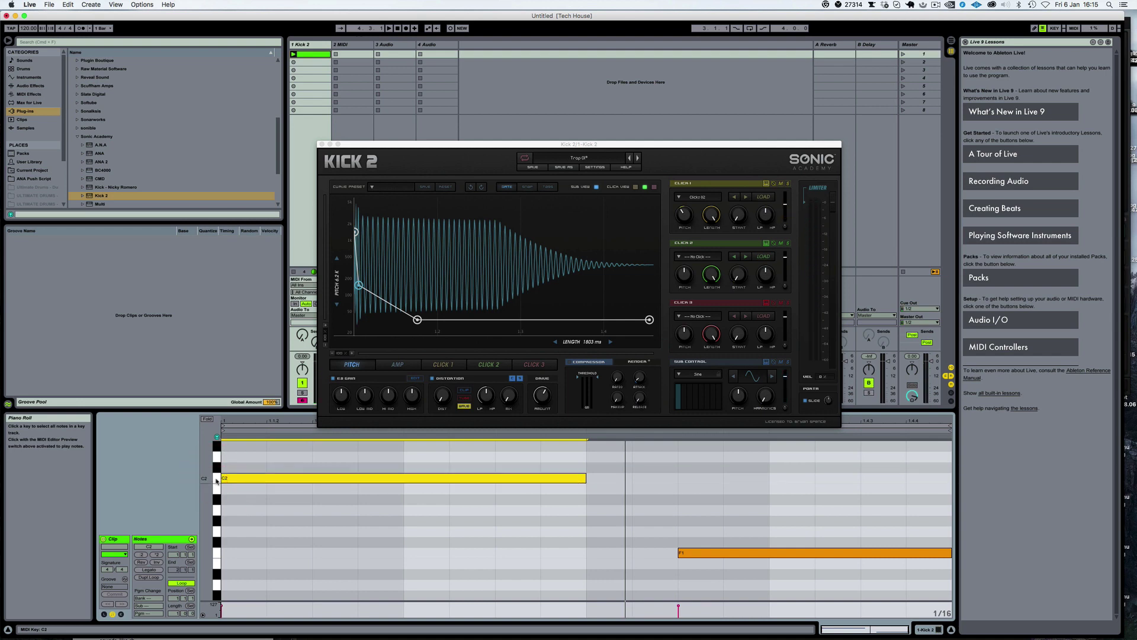
shift+click(217, 552)
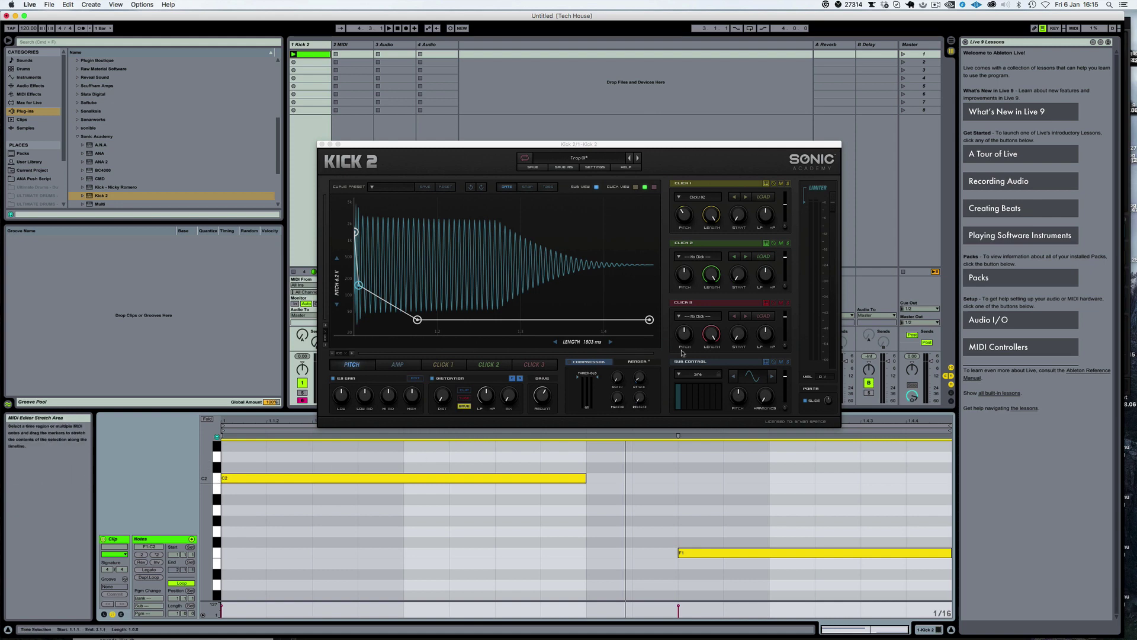
click(808, 401)
click(546, 520)
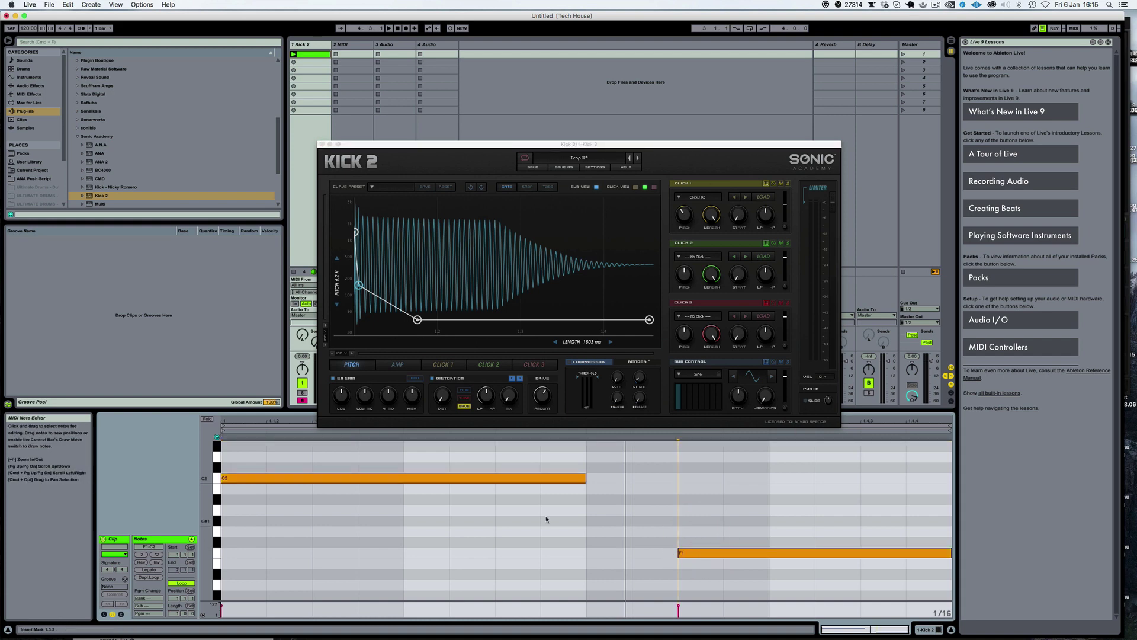
Add a second C2 note directly above the F1 note, running from 1.3.3 to the end of the bar
double_click(690, 478)
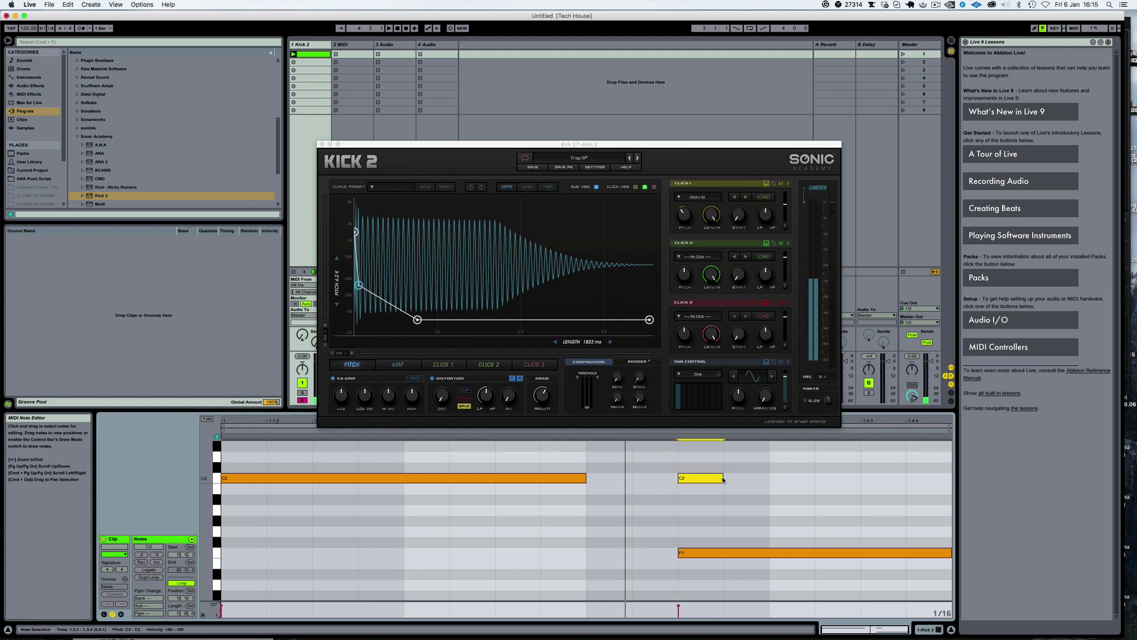
drag(724, 477, 873, 484)
click(860, 502)
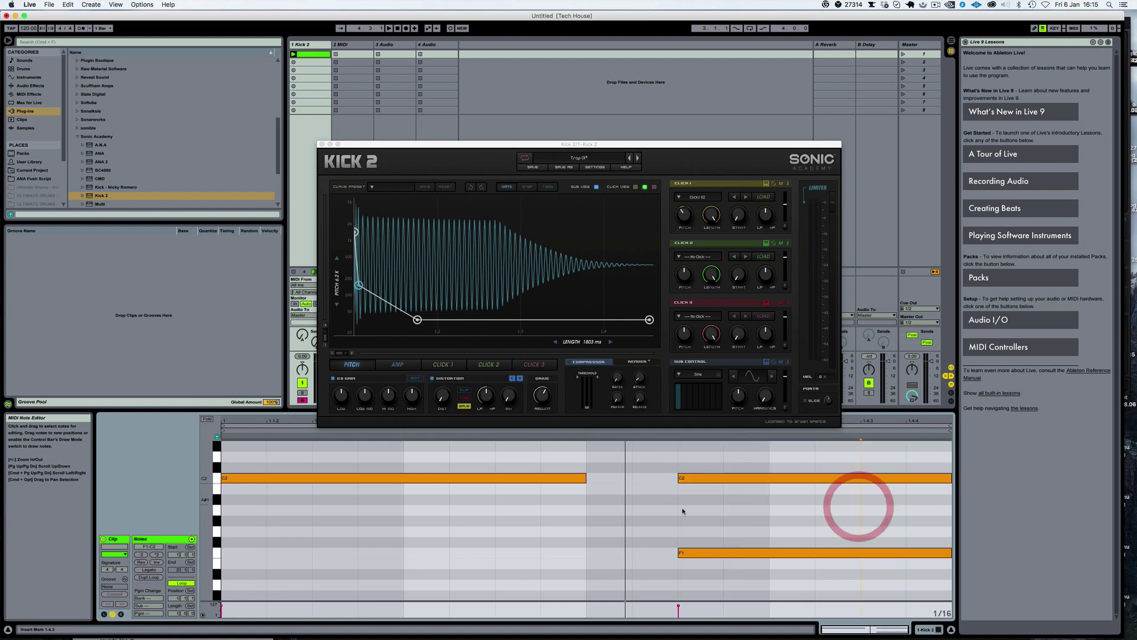
Trim the F1 note's start so it begins slightly after the C2 note above it
click(681, 552)
drag(683, 553, 679, 553)
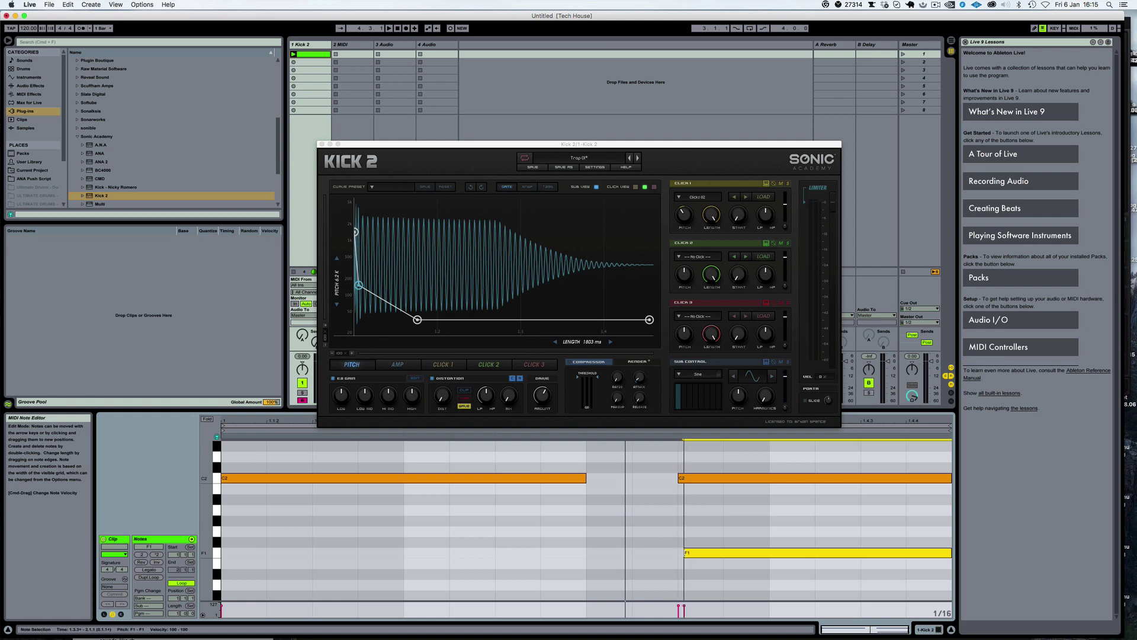
Trim the F1 note's start so it begins at 1.4.1
click(665, 495)
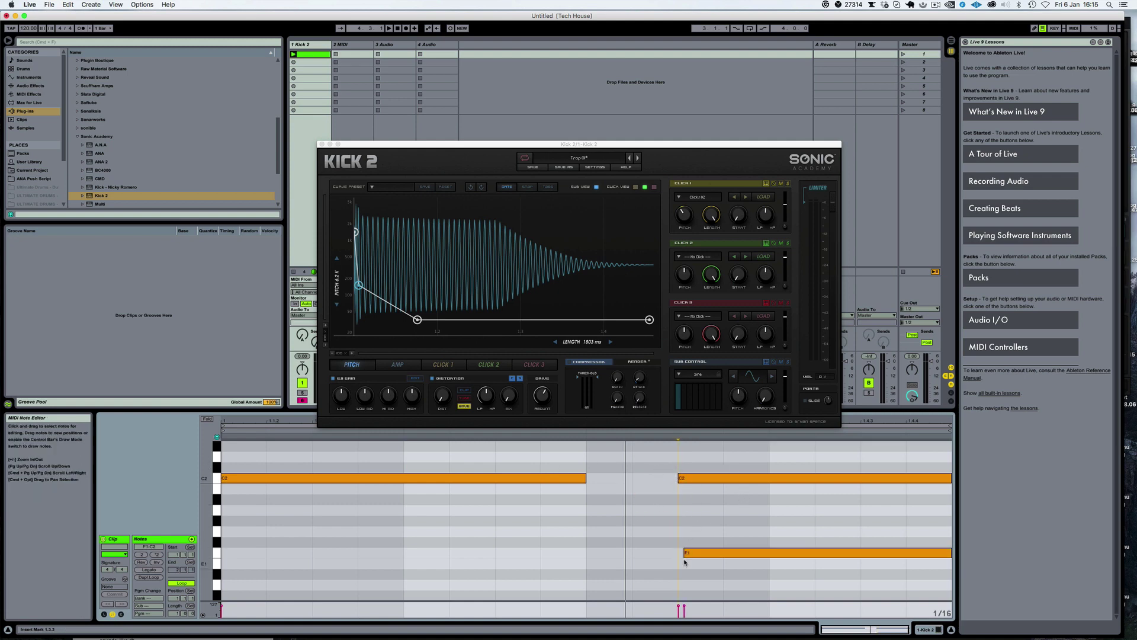
drag(685, 557, 784, 556)
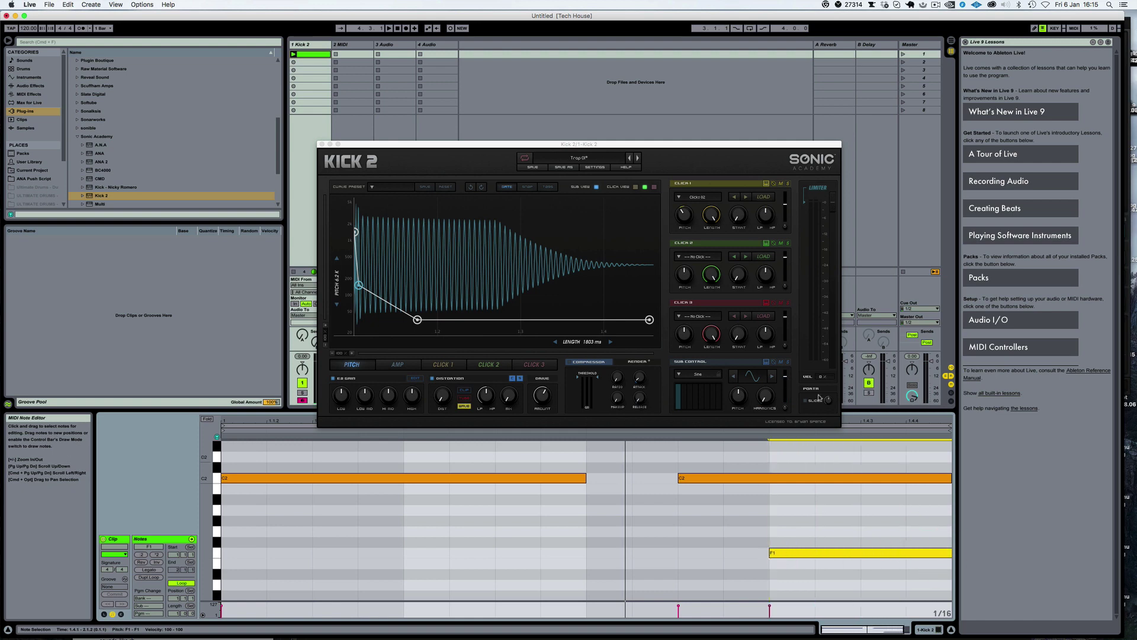
Set the Porta slide time to about 562 ms and play the clip to hear the glide
drag(829, 401, 829, 393)
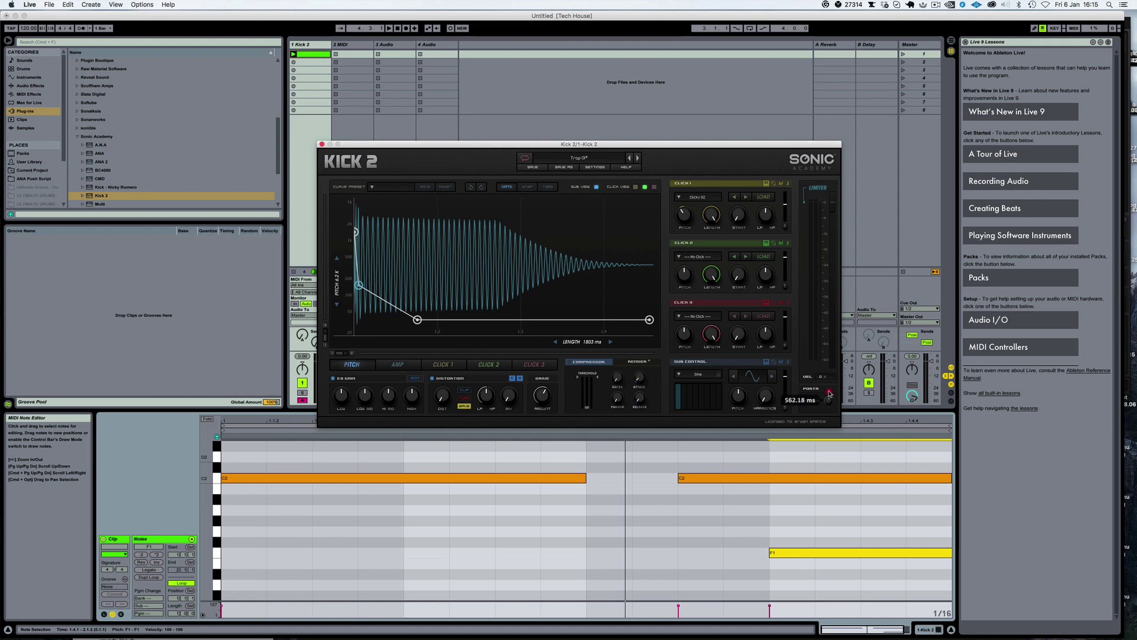
click(707, 551)
key(space)
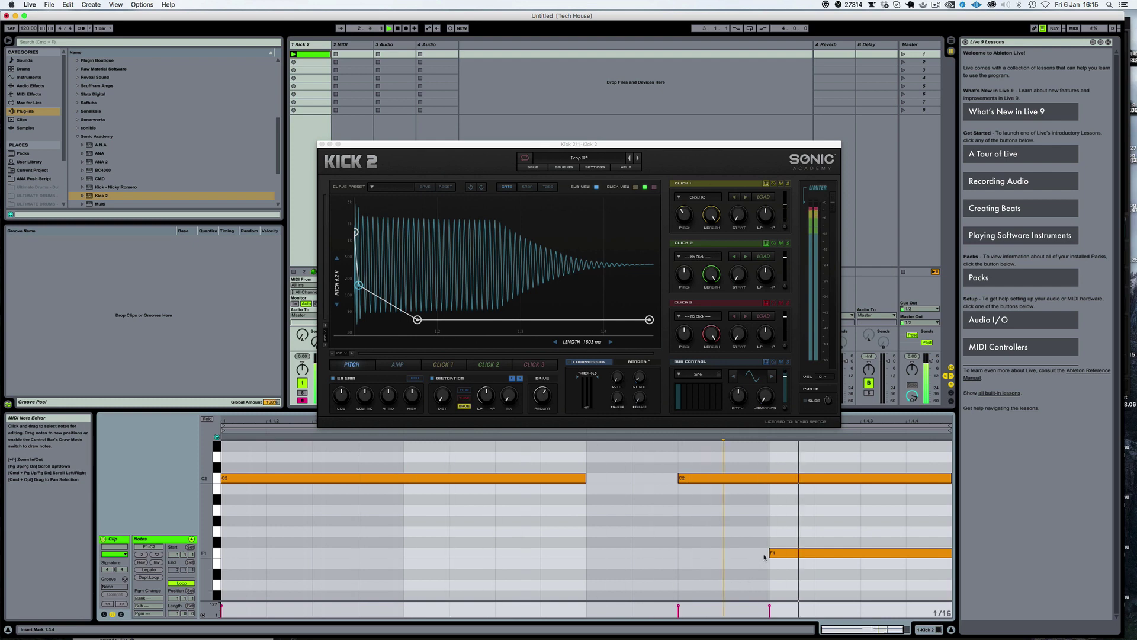
Try the F1 note's start at 1.4.3 and return it to slightly after the start of the second C2 note
drag(770, 553, 862, 554)
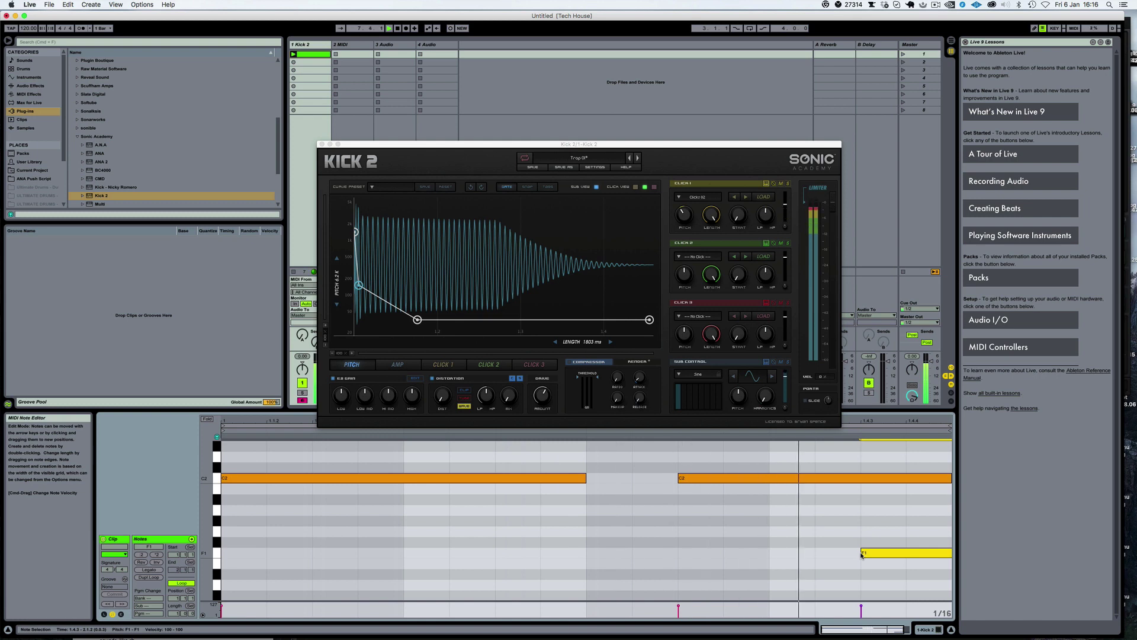
drag(862, 555, 685, 549)
click(688, 532)
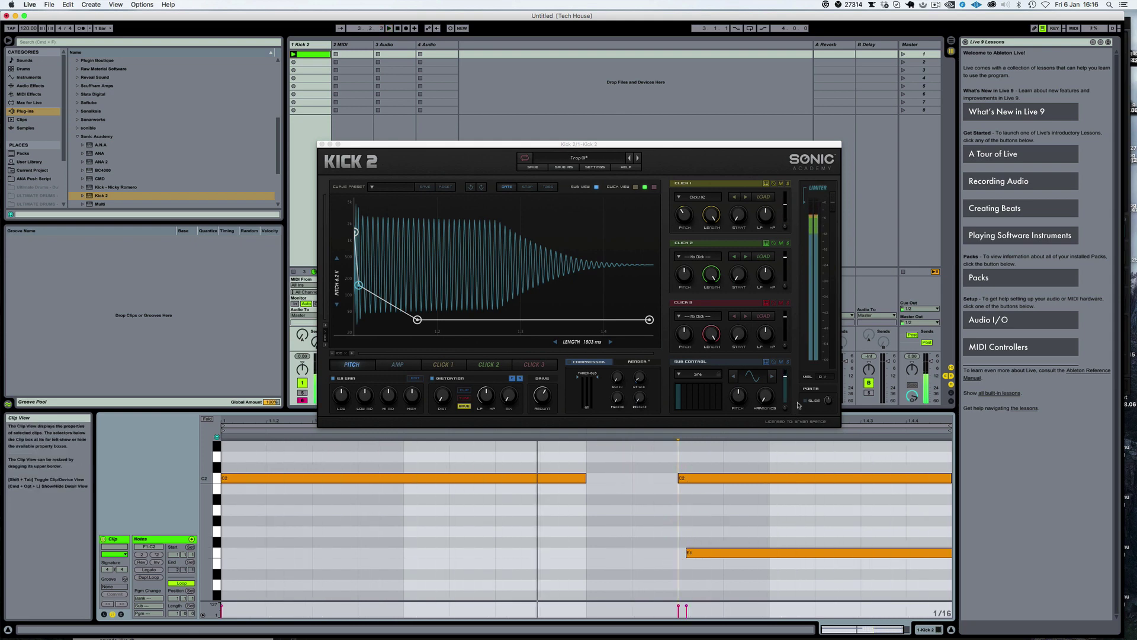
Set the Porta slide time to about 811 ms and audition the clip
click(828, 408)
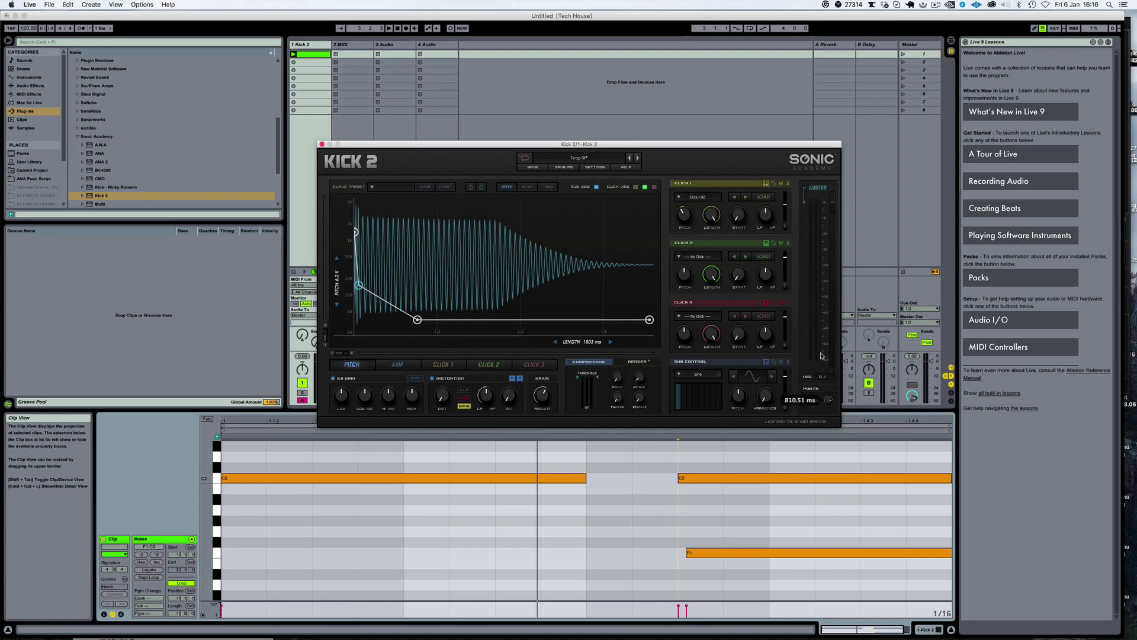
click(751, 522)
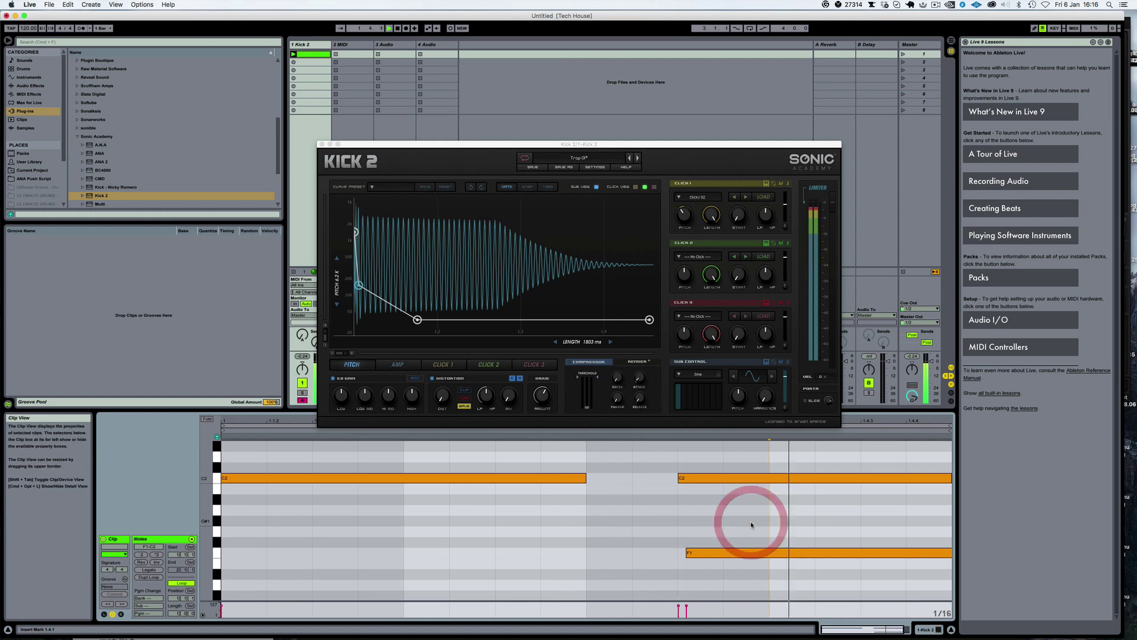
Raise the Porta slide time to about 996 ms, and play the clip to hear the long glide
click(829, 380)
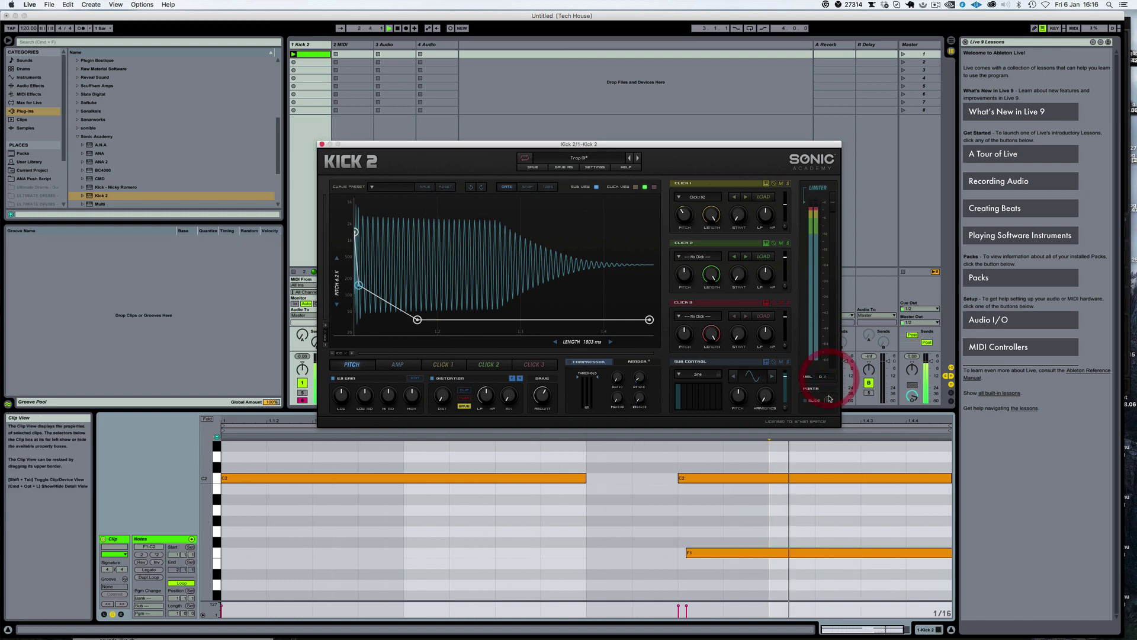
drag(829, 398, 833, 253)
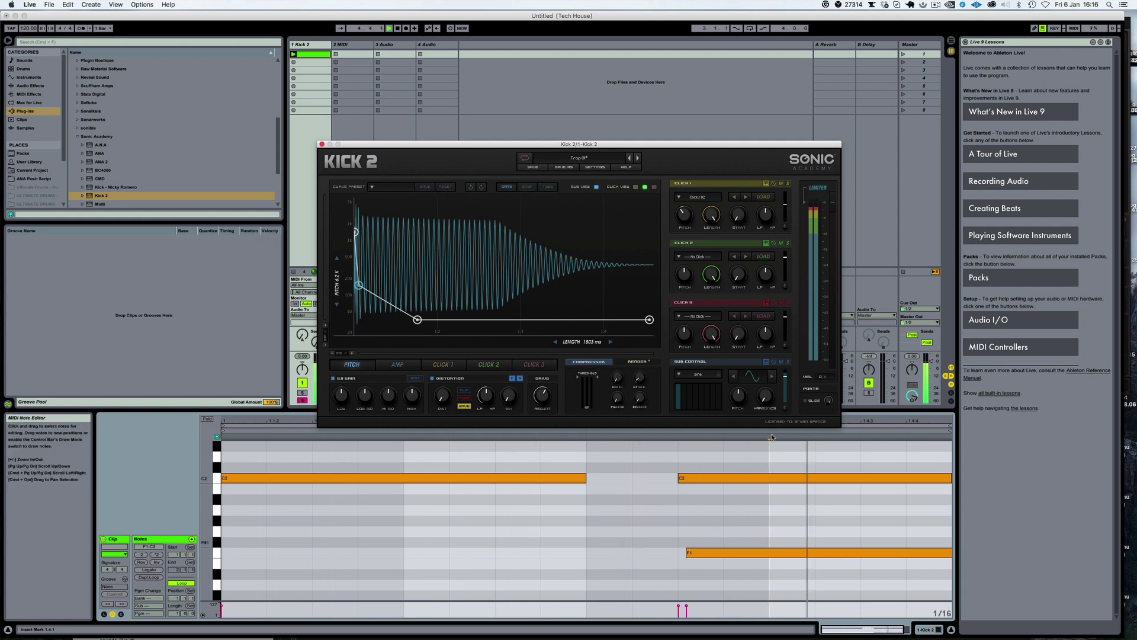
drag(830, 402, 831, 413)
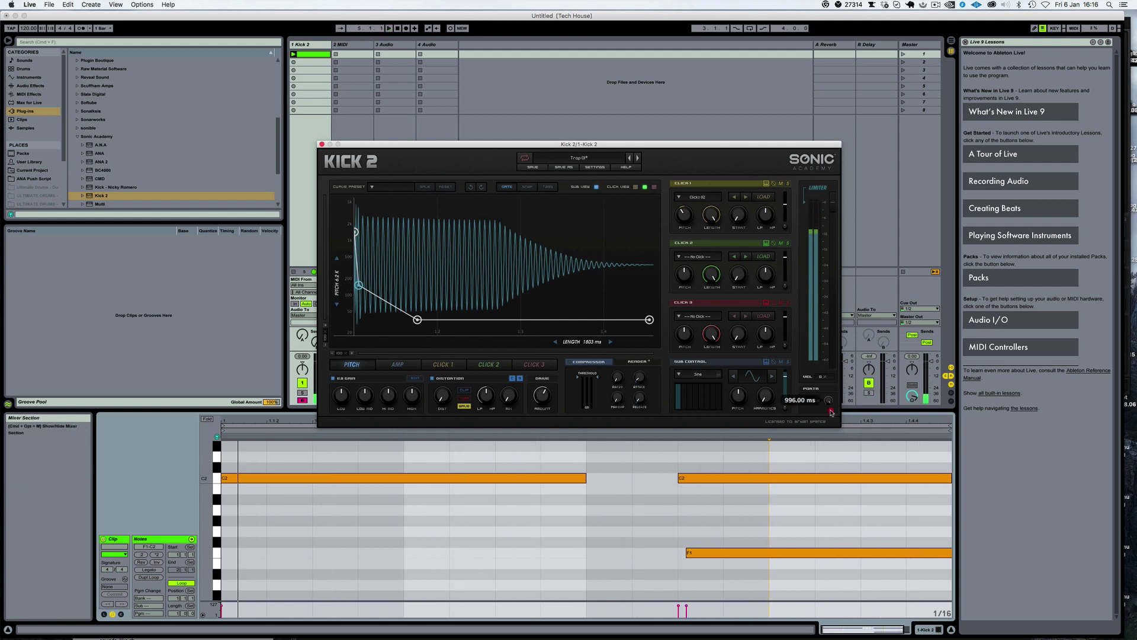
click(828, 493)
key(space)
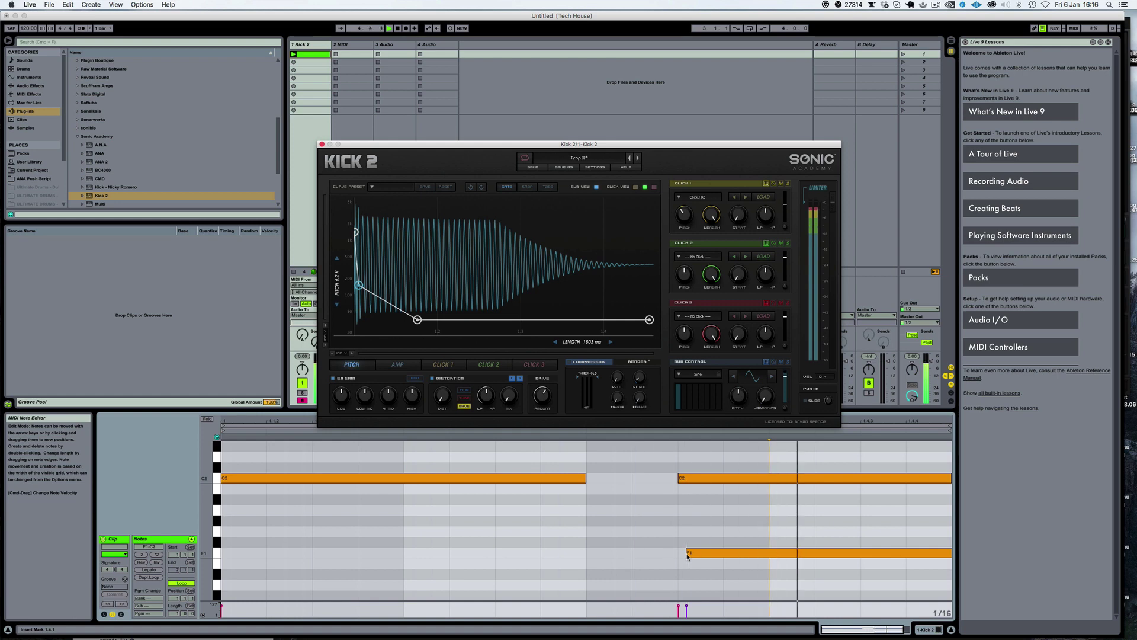
key(space)
click(678, 515)
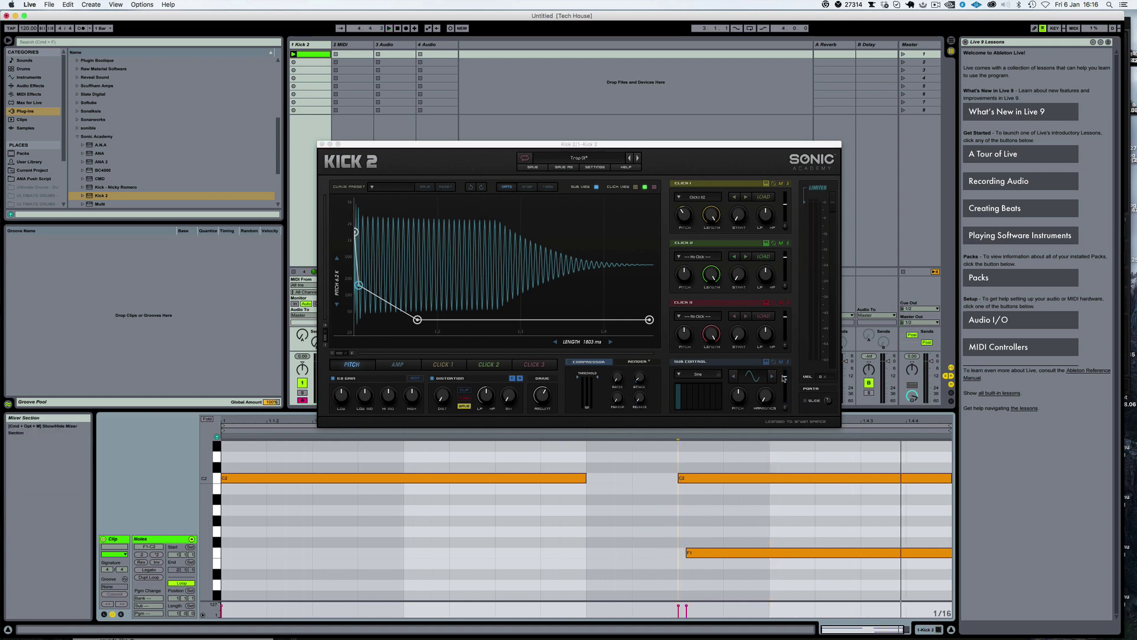